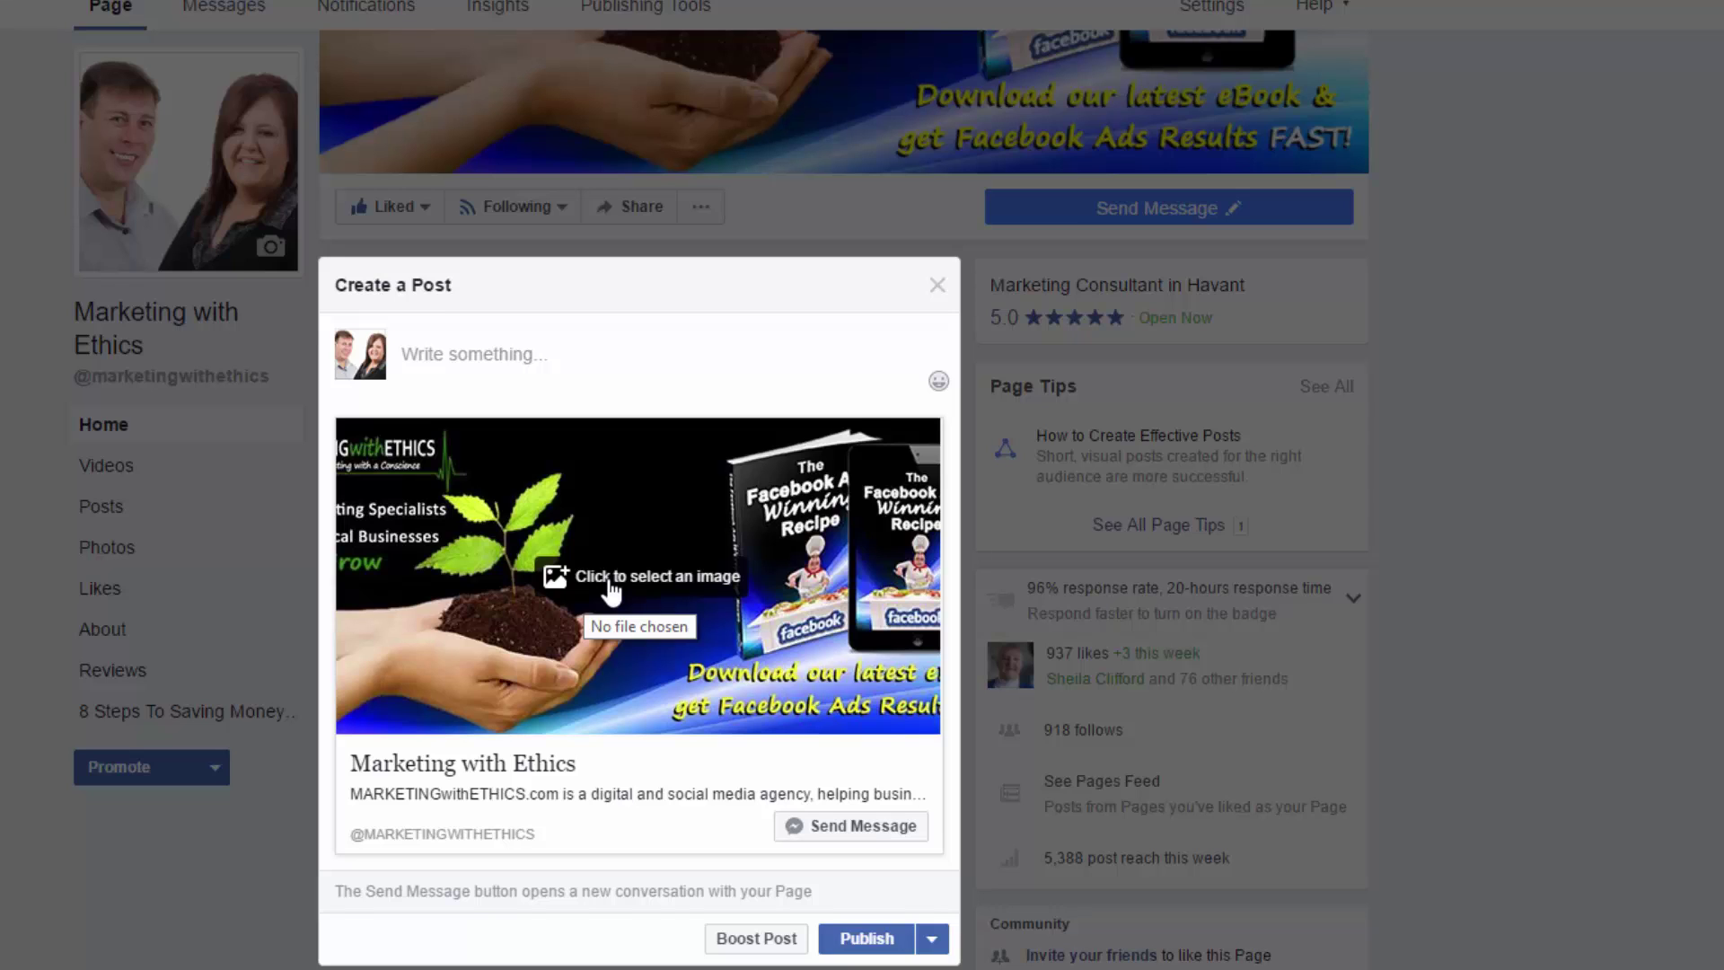
Replace the post's image with the FB Mentor Kick Starter picture and paste the prepared promotional text into the post
click(610, 588)
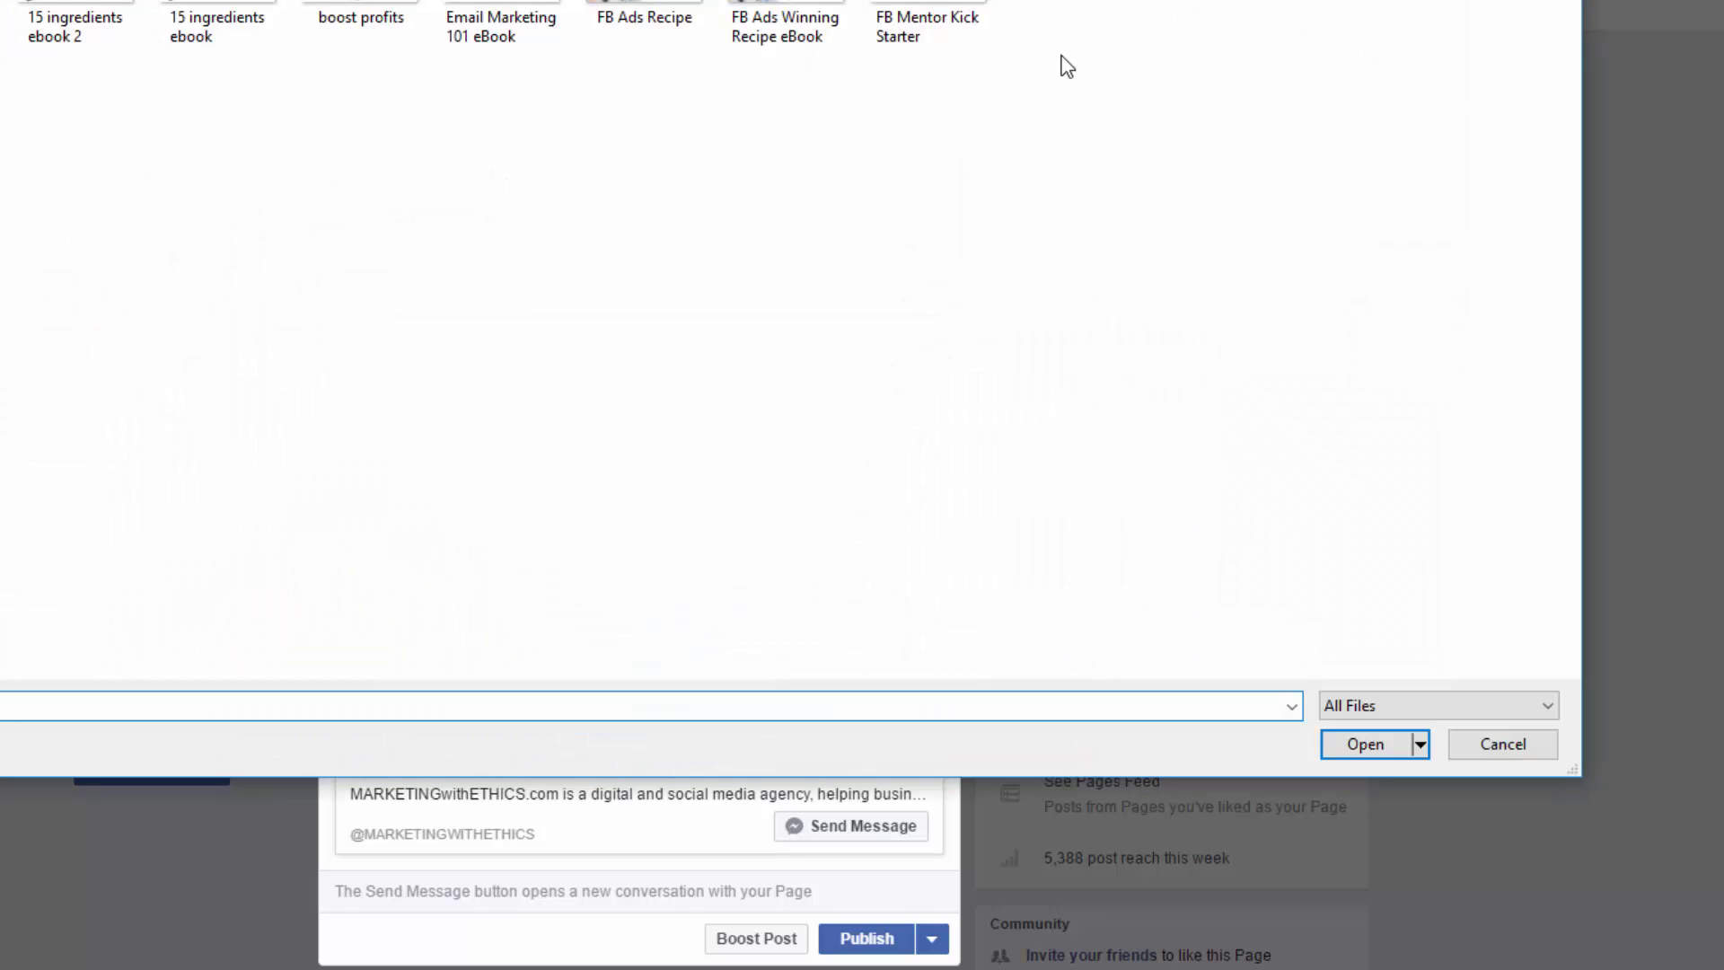
double_click(925, 27)
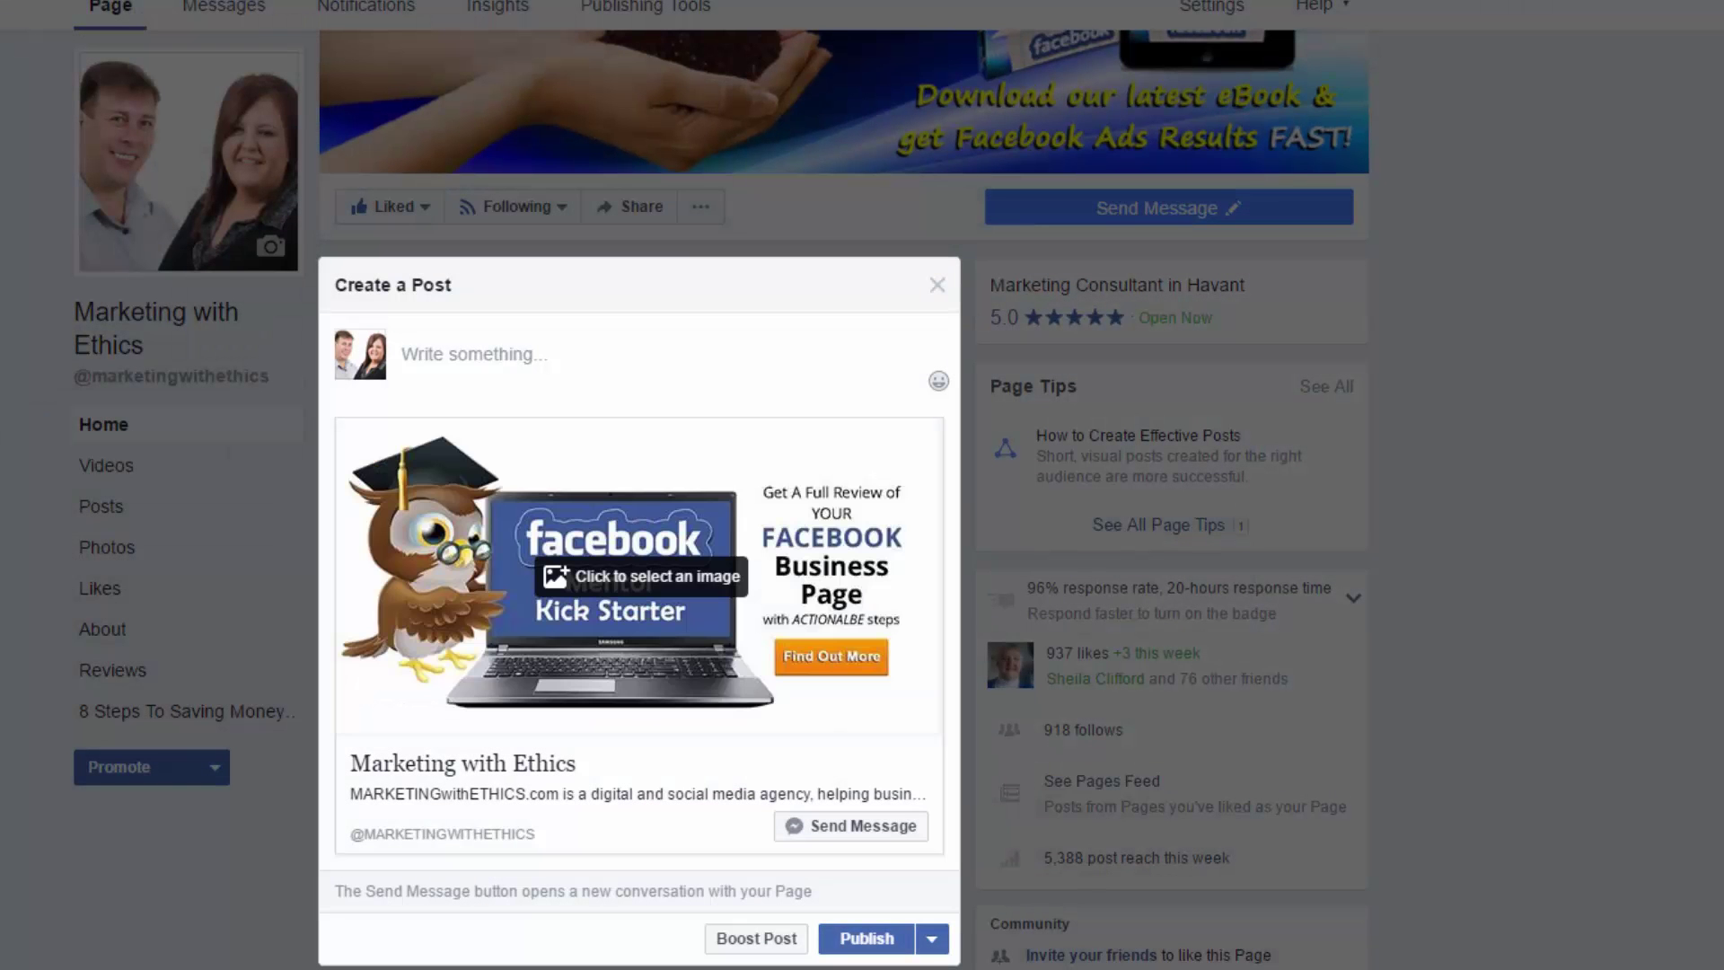
click(437, 353)
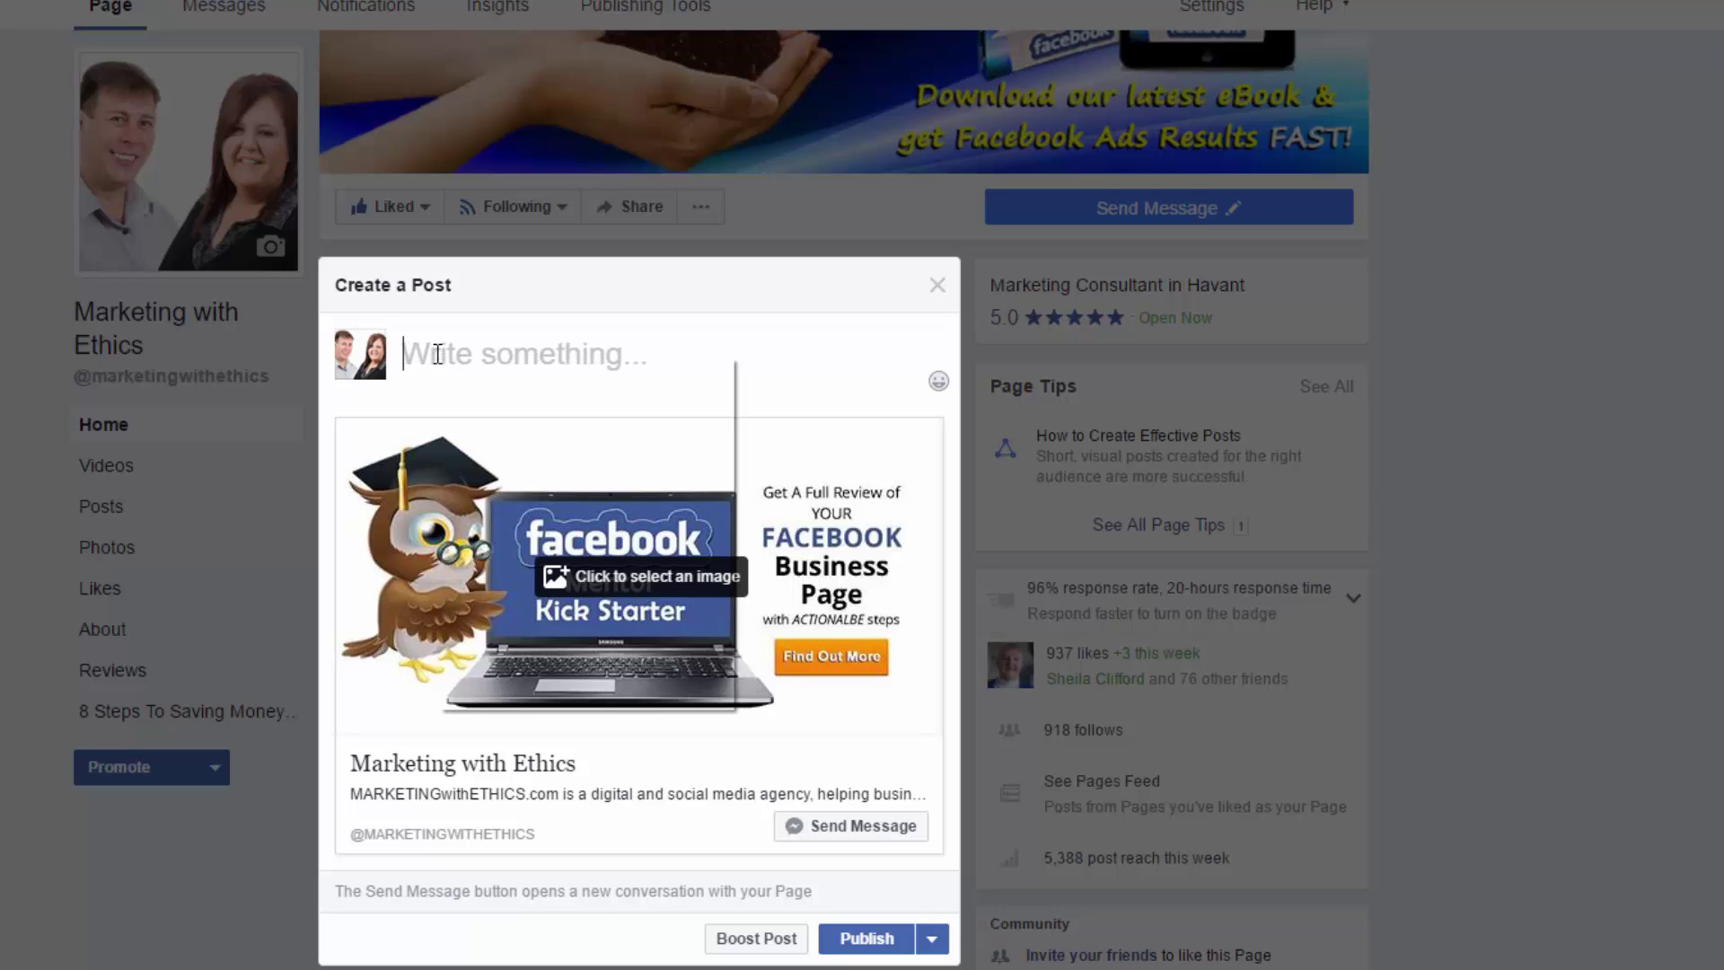
right_click(437, 352)
click(519, 509)
Insert blank lines in the post text after the bullet list, the "small business owners" sentence and the "KICK STARTER SESSION!" sentence
scroll(578, 510, down, 5)
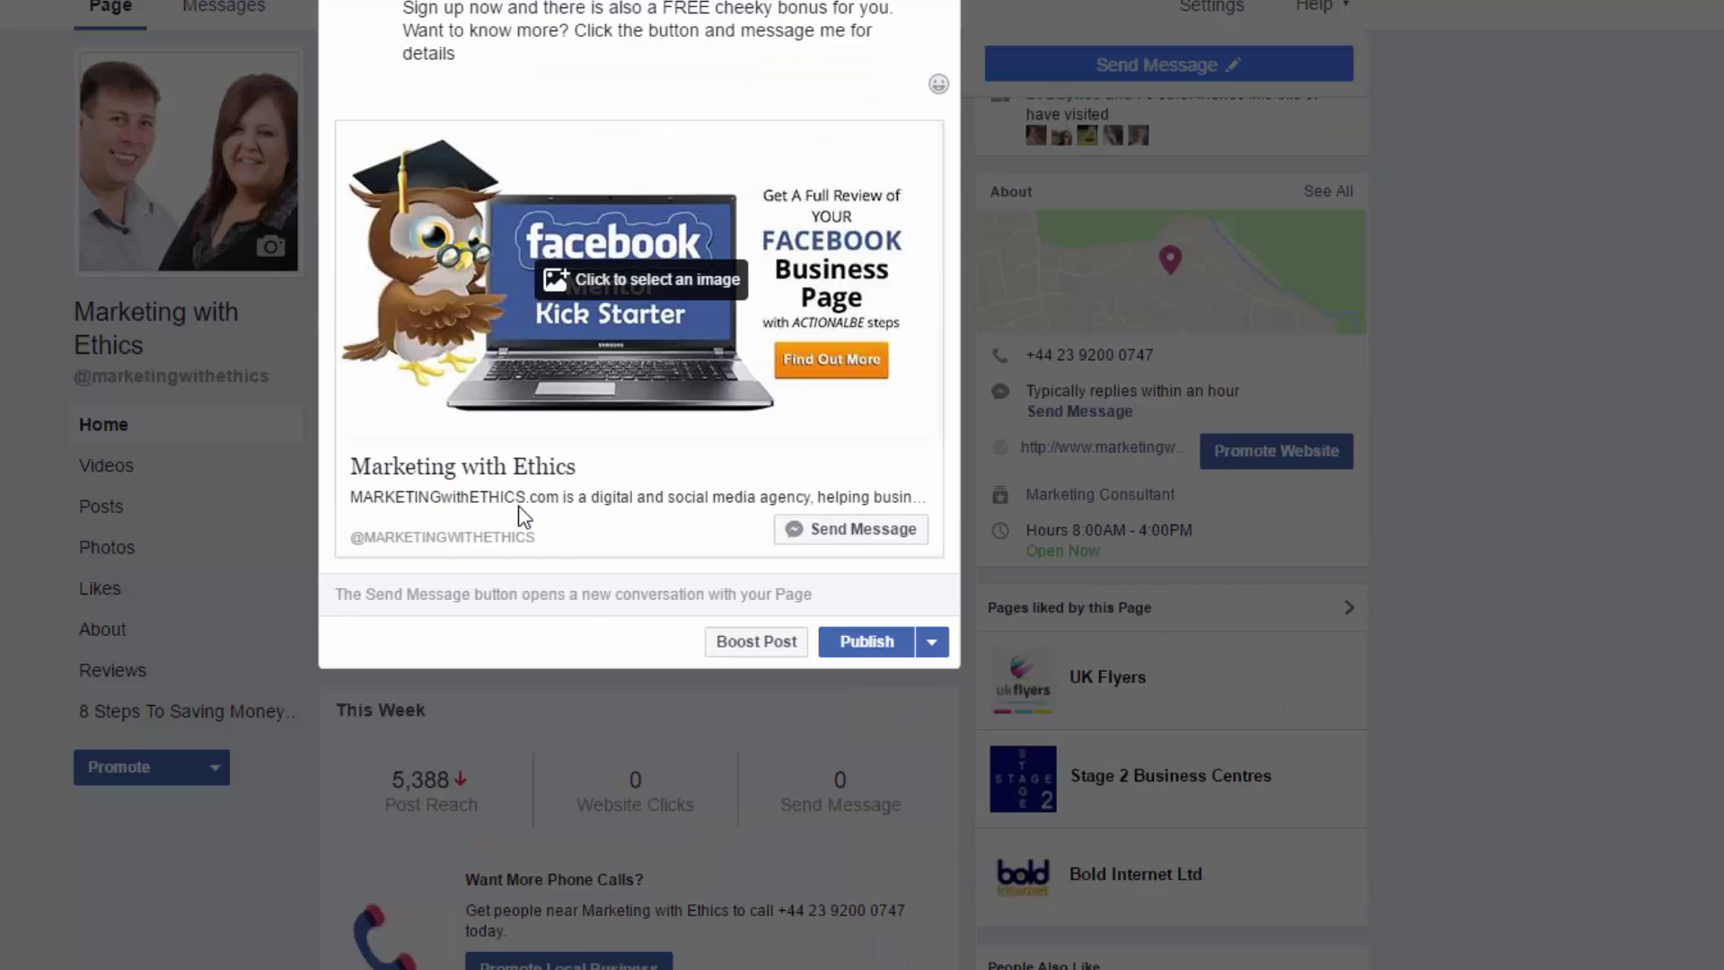
scroll(619, 556, up, 5)
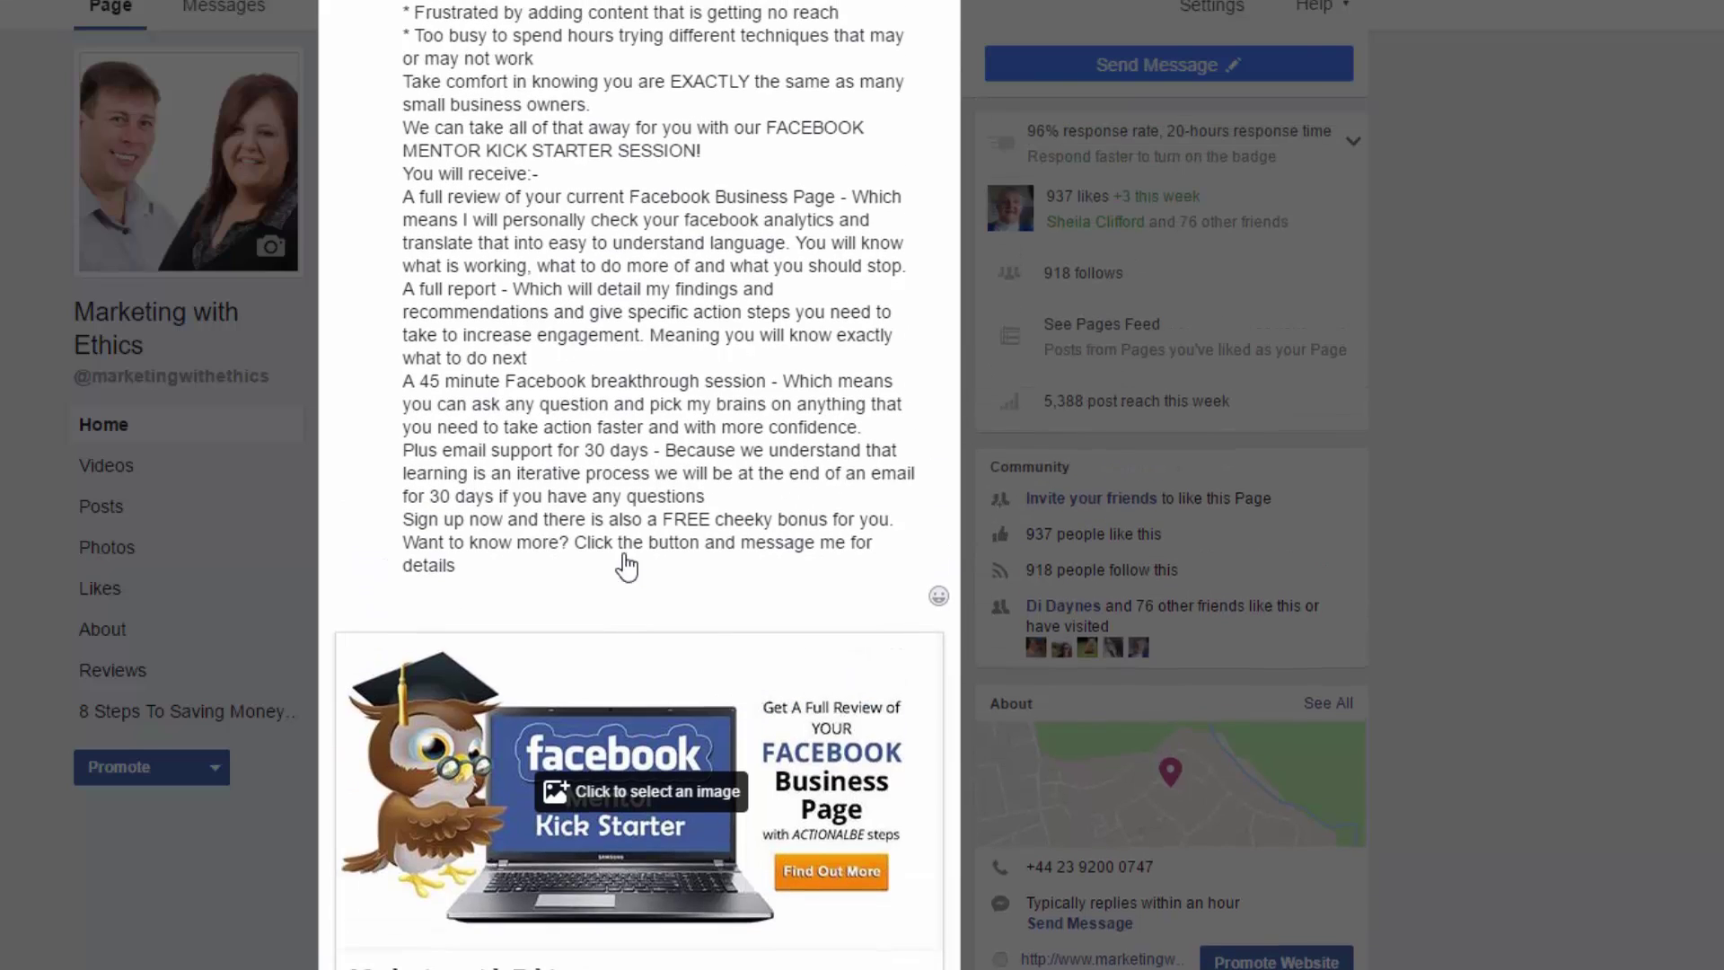
scroll(695, 419, up, 3)
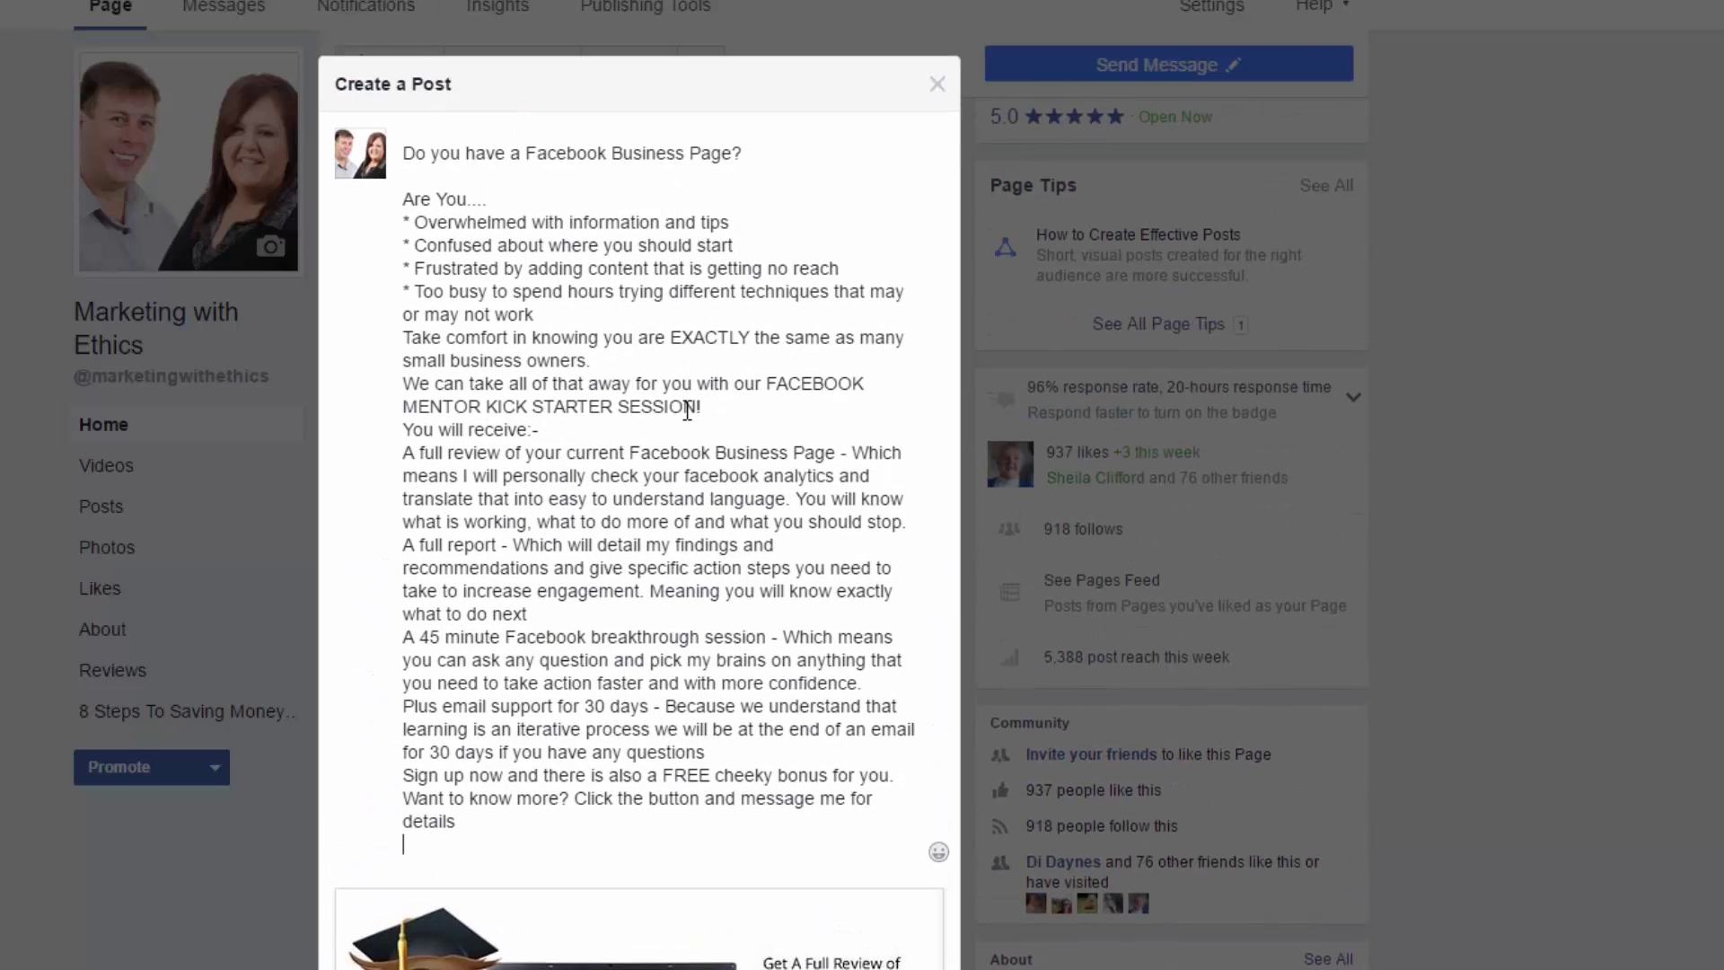
click(593, 314)
key(Return)
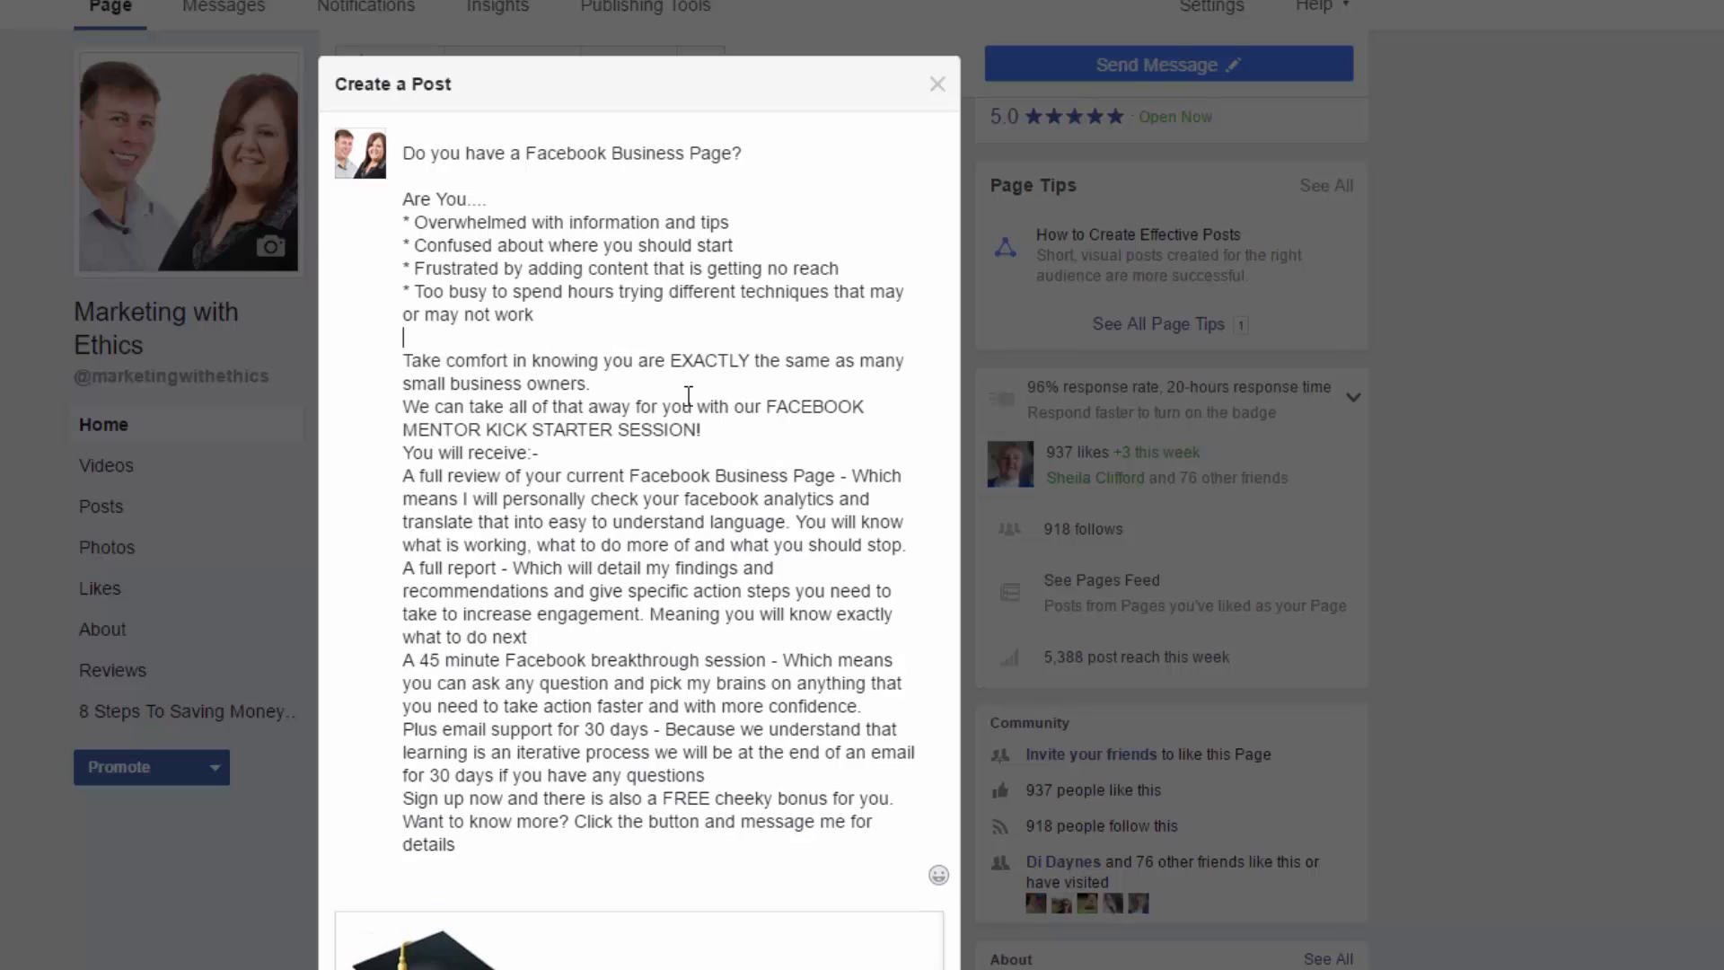
click(635, 384)
key(Return)
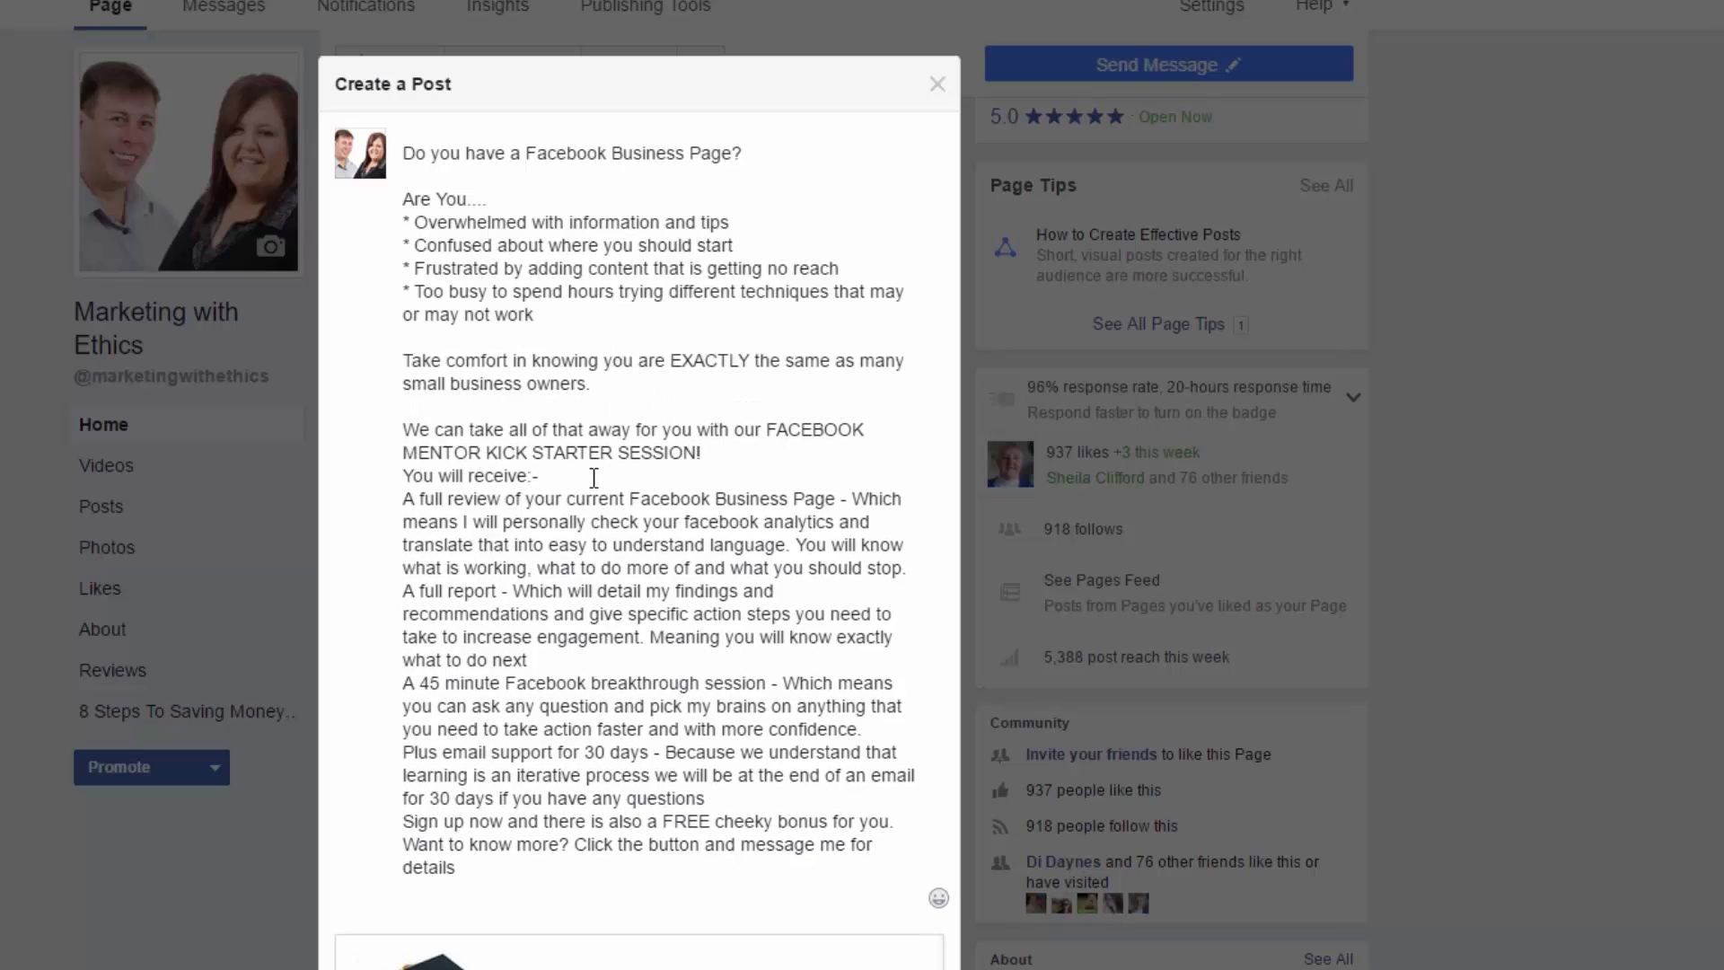
click(723, 452)
key(Return)
Separate the full review, full report, 45 minute session, email support and sign-up paragraphs with blank lines
click(893, 594)
key(Return)
click(629, 709)
key(Return)
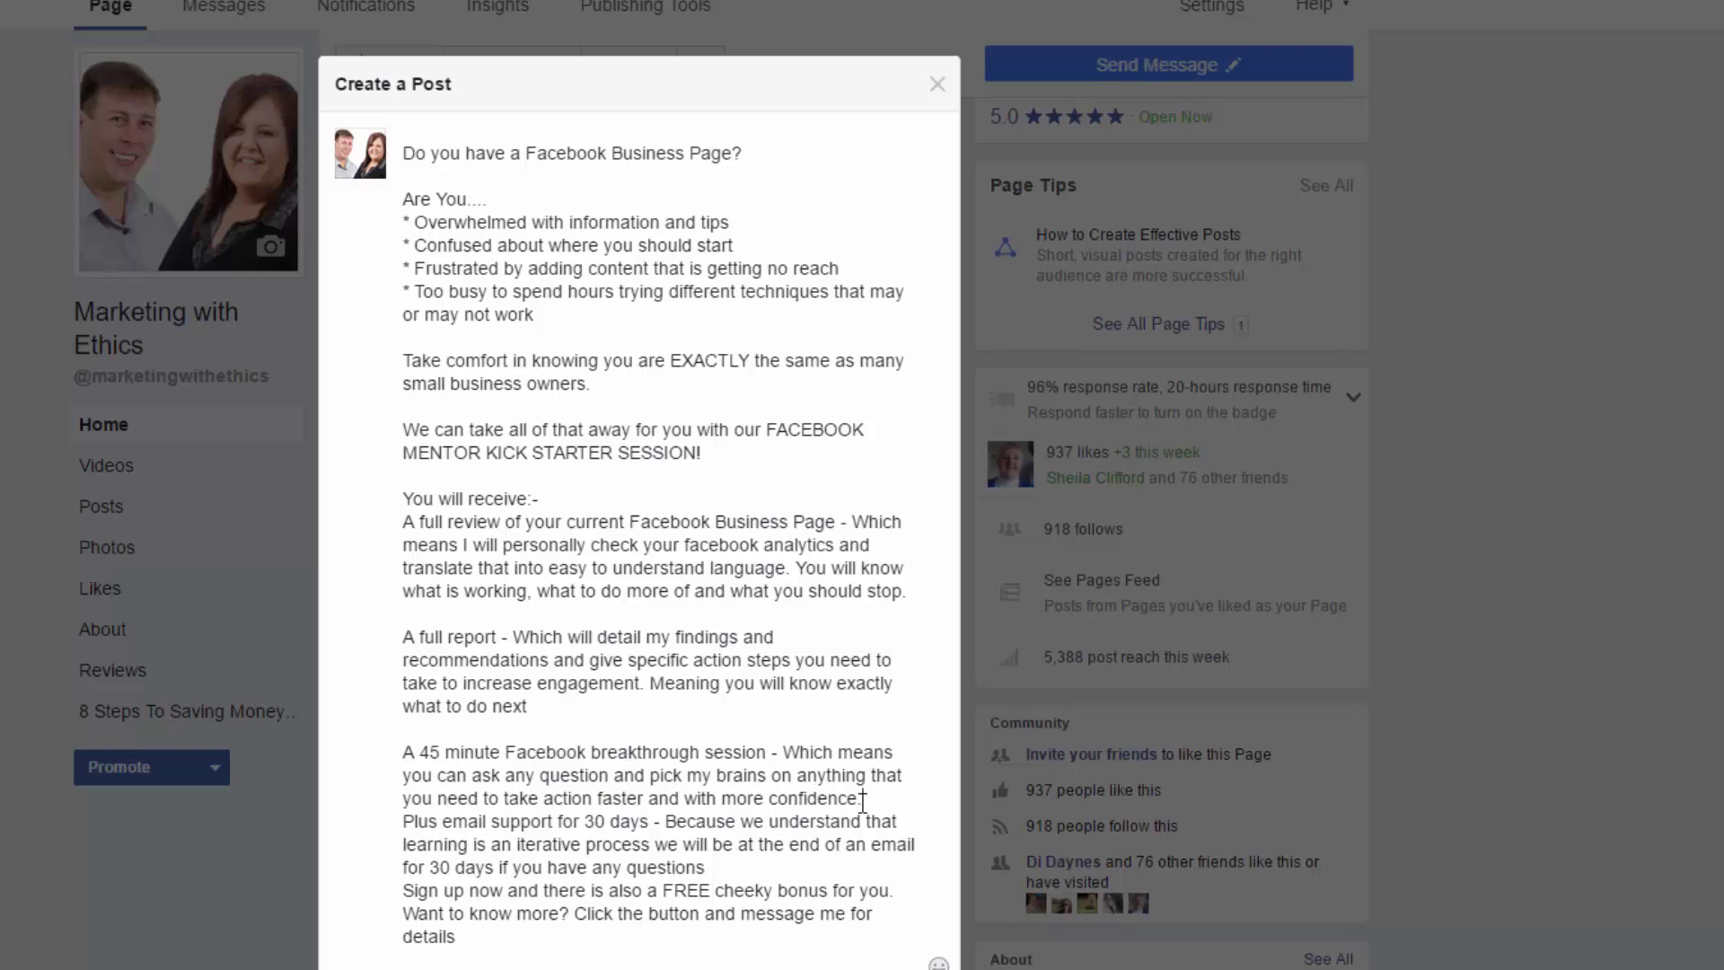
click(861, 798)
key(Return)
click(752, 887)
key(Return)
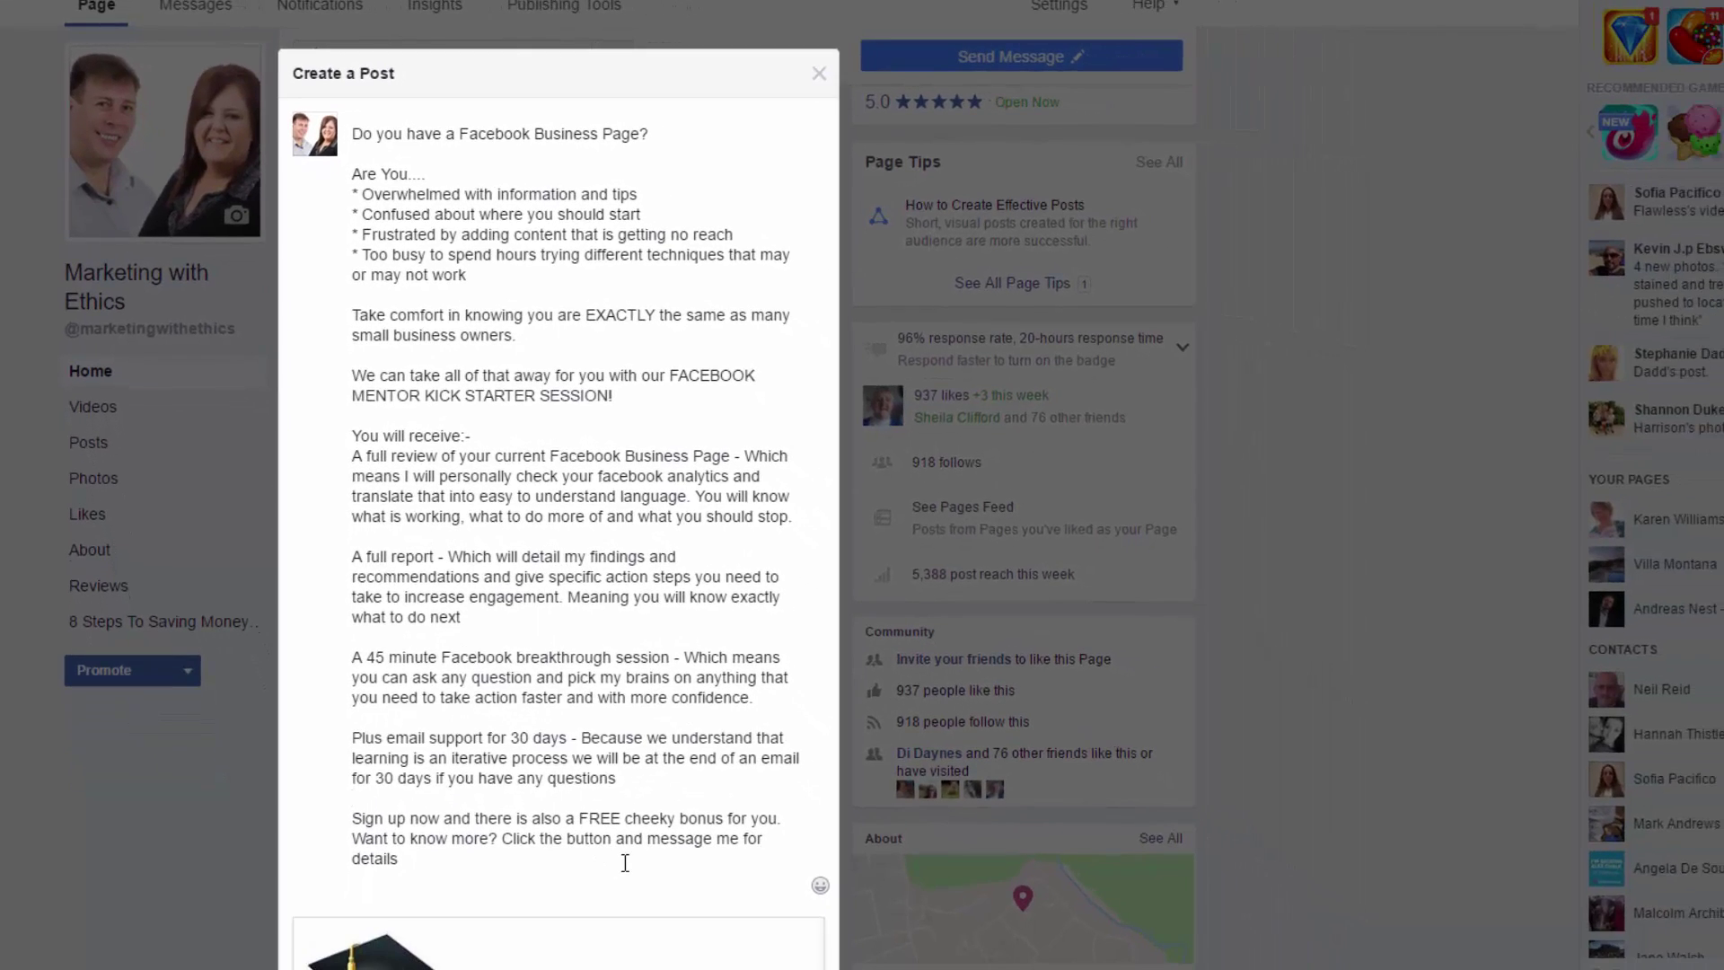
Publish the finished post and open the boost settings for it from the page's timeline
scroll(625, 863, down, 5)
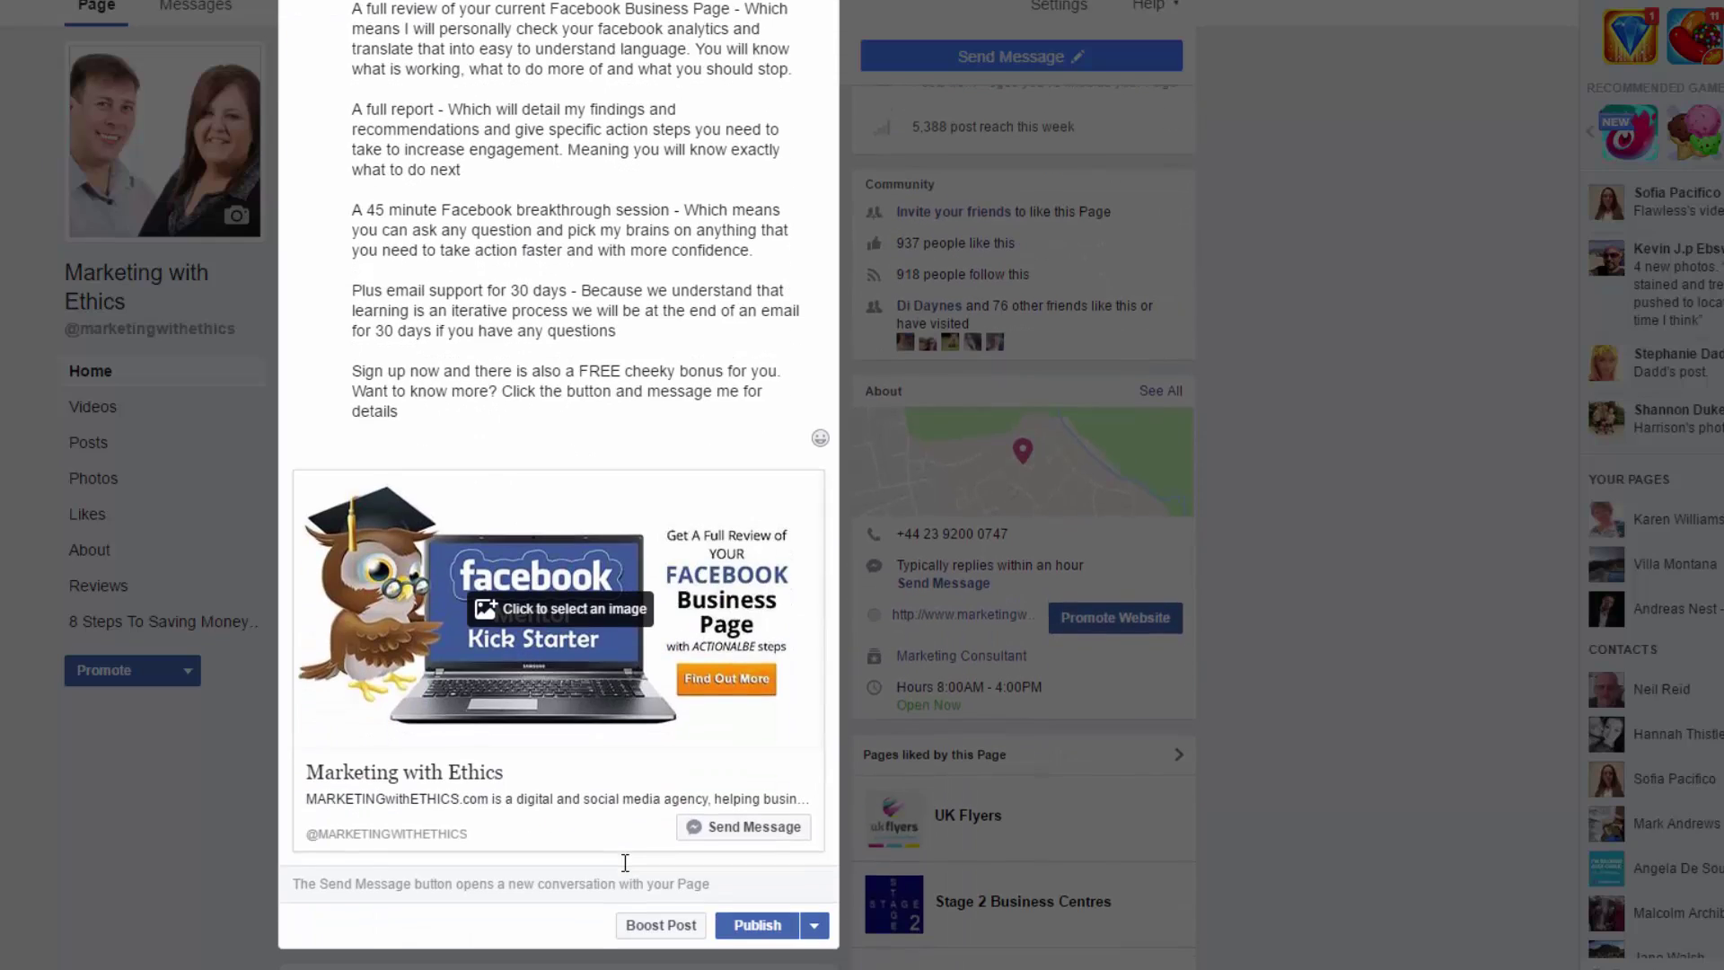
click(759, 928)
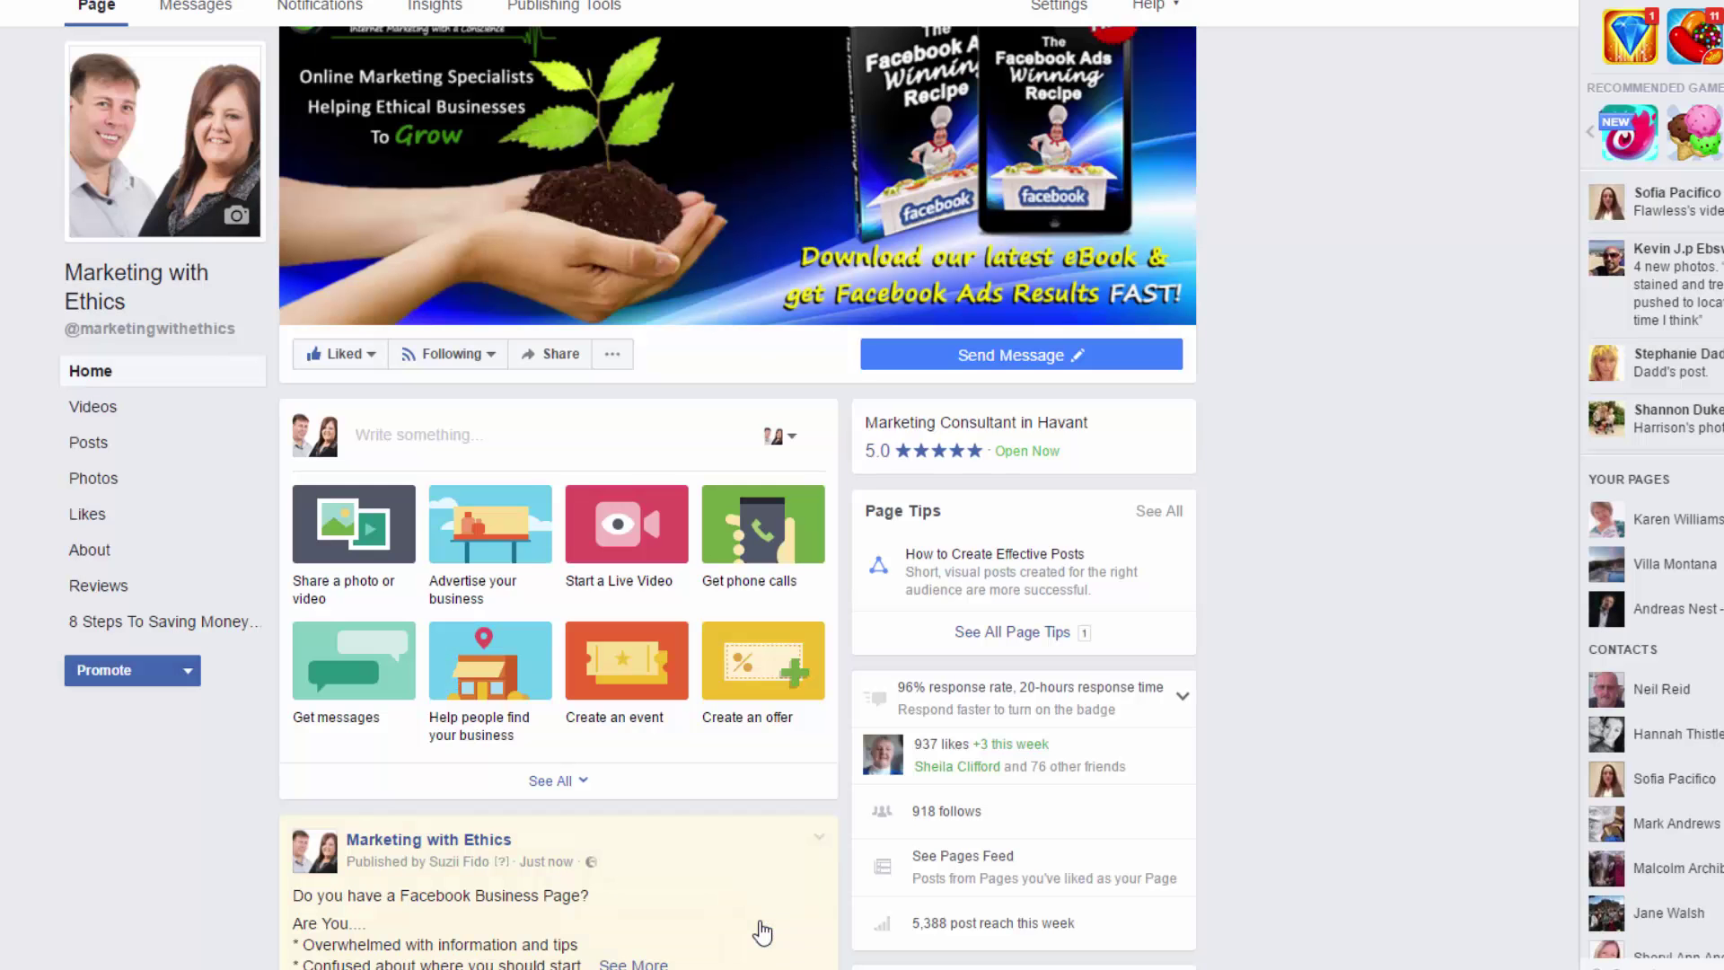
scroll(759, 924, down, 5)
scroll(662, 808, down, 4)
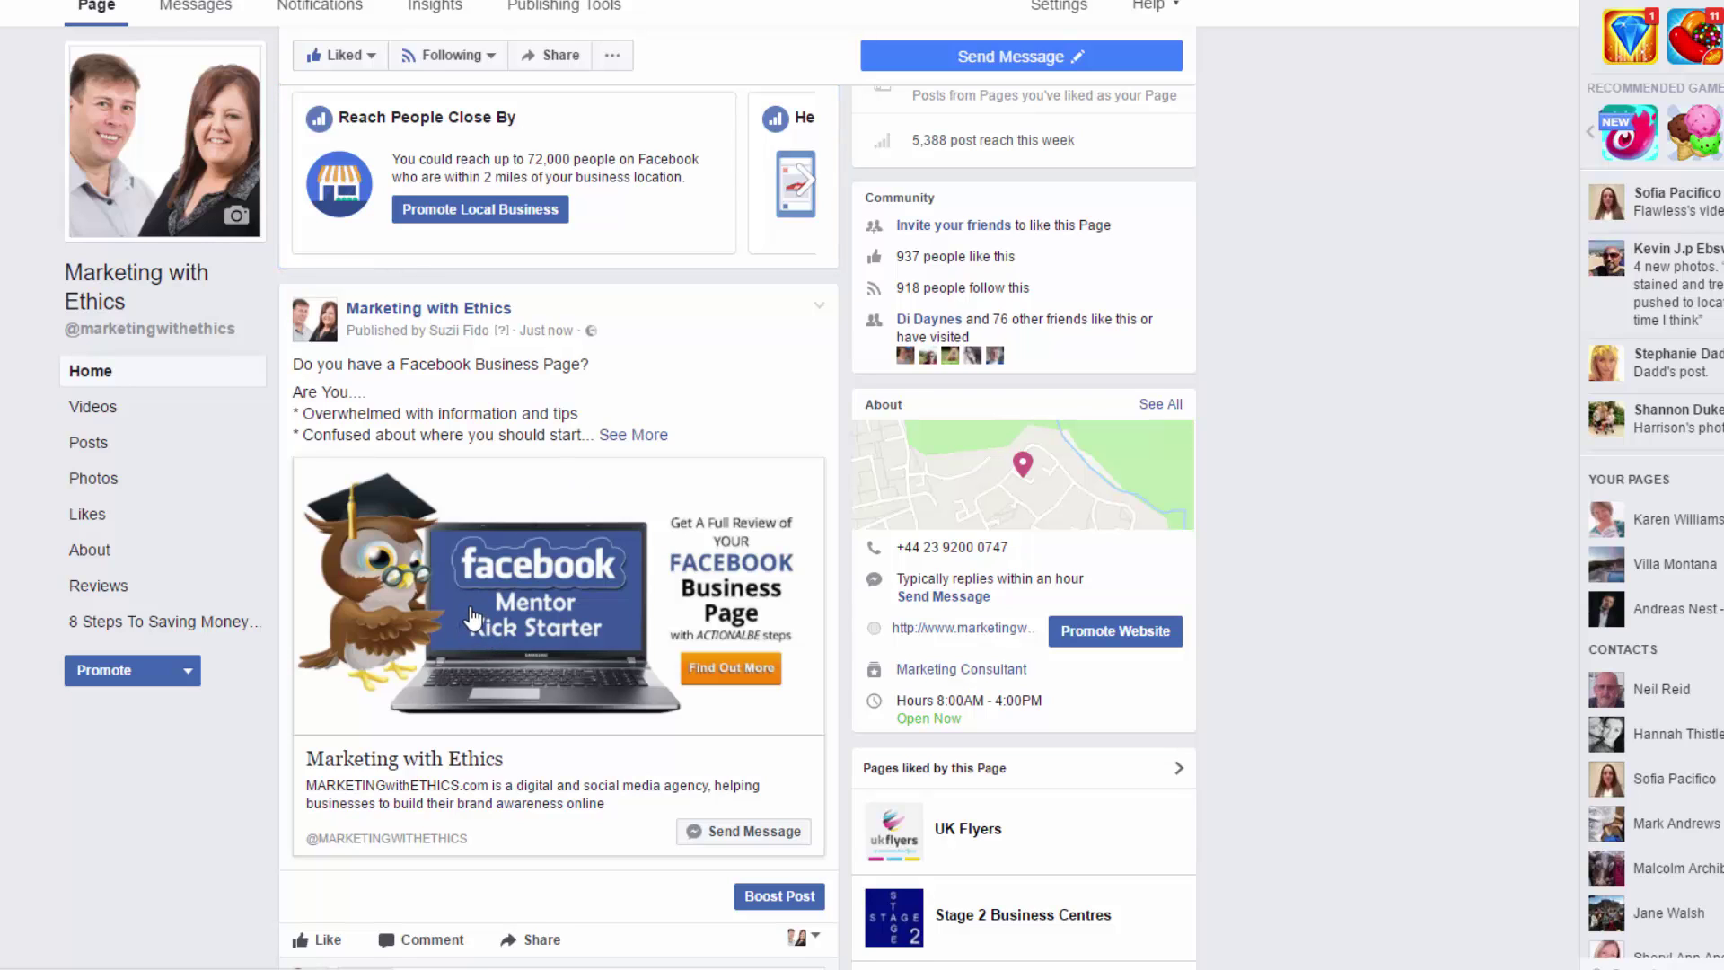
scroll(474, 628, down, 1)
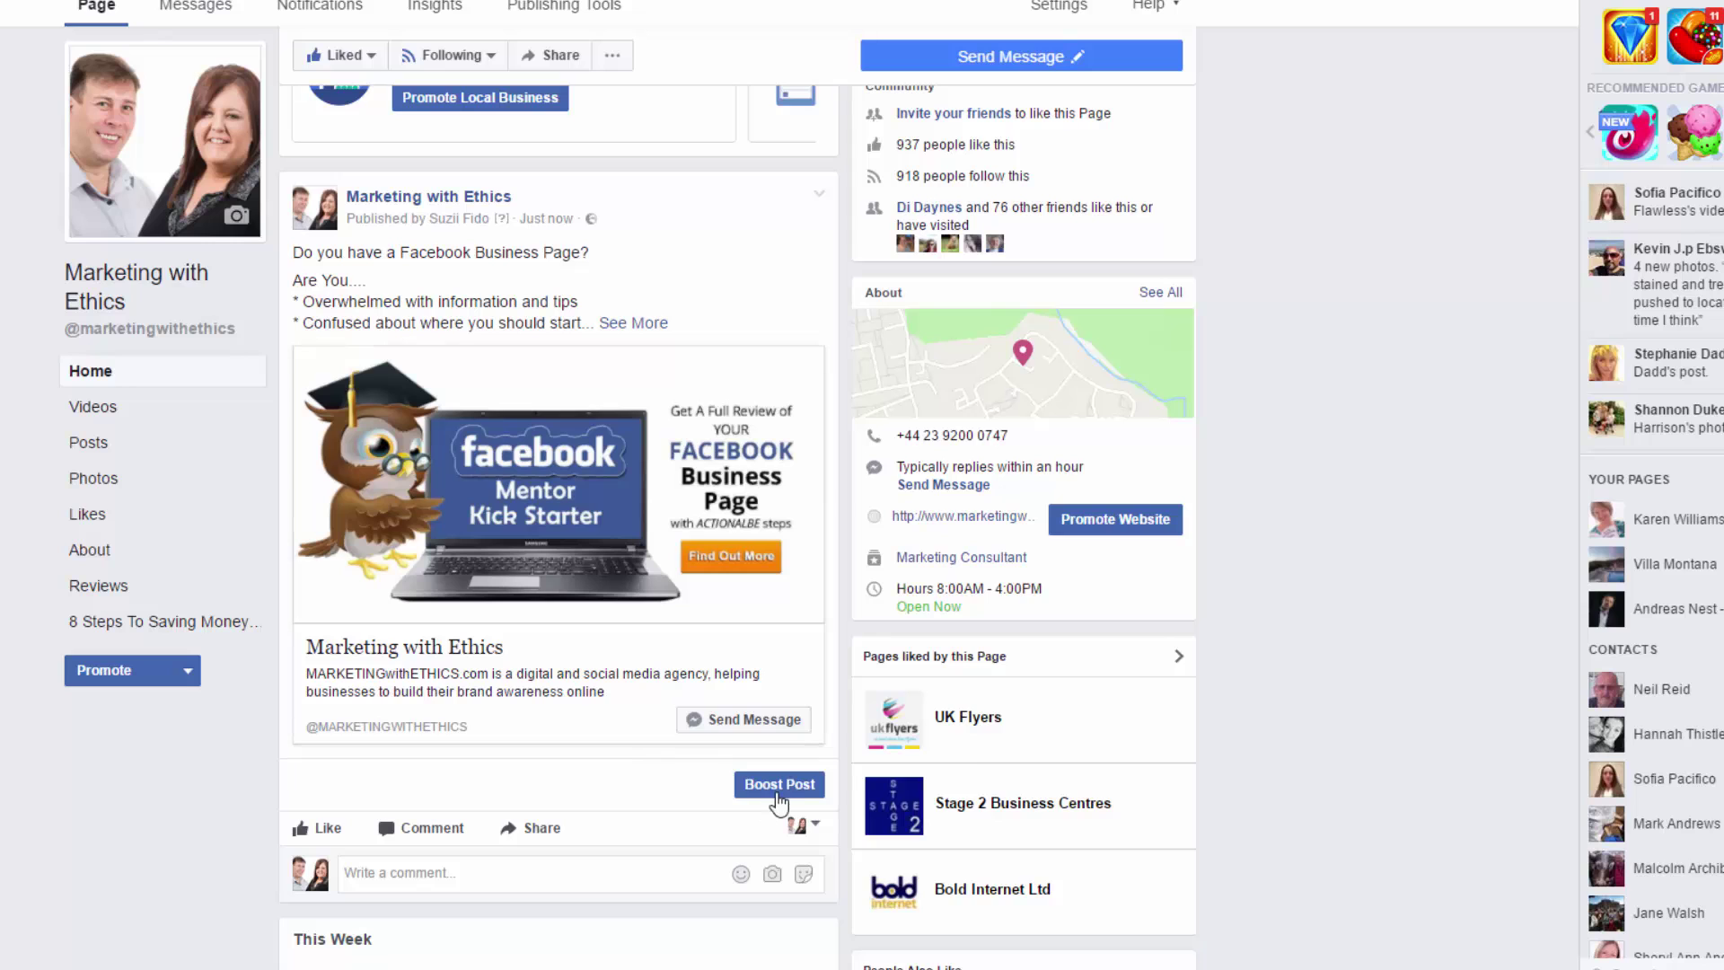
click(777, 790)
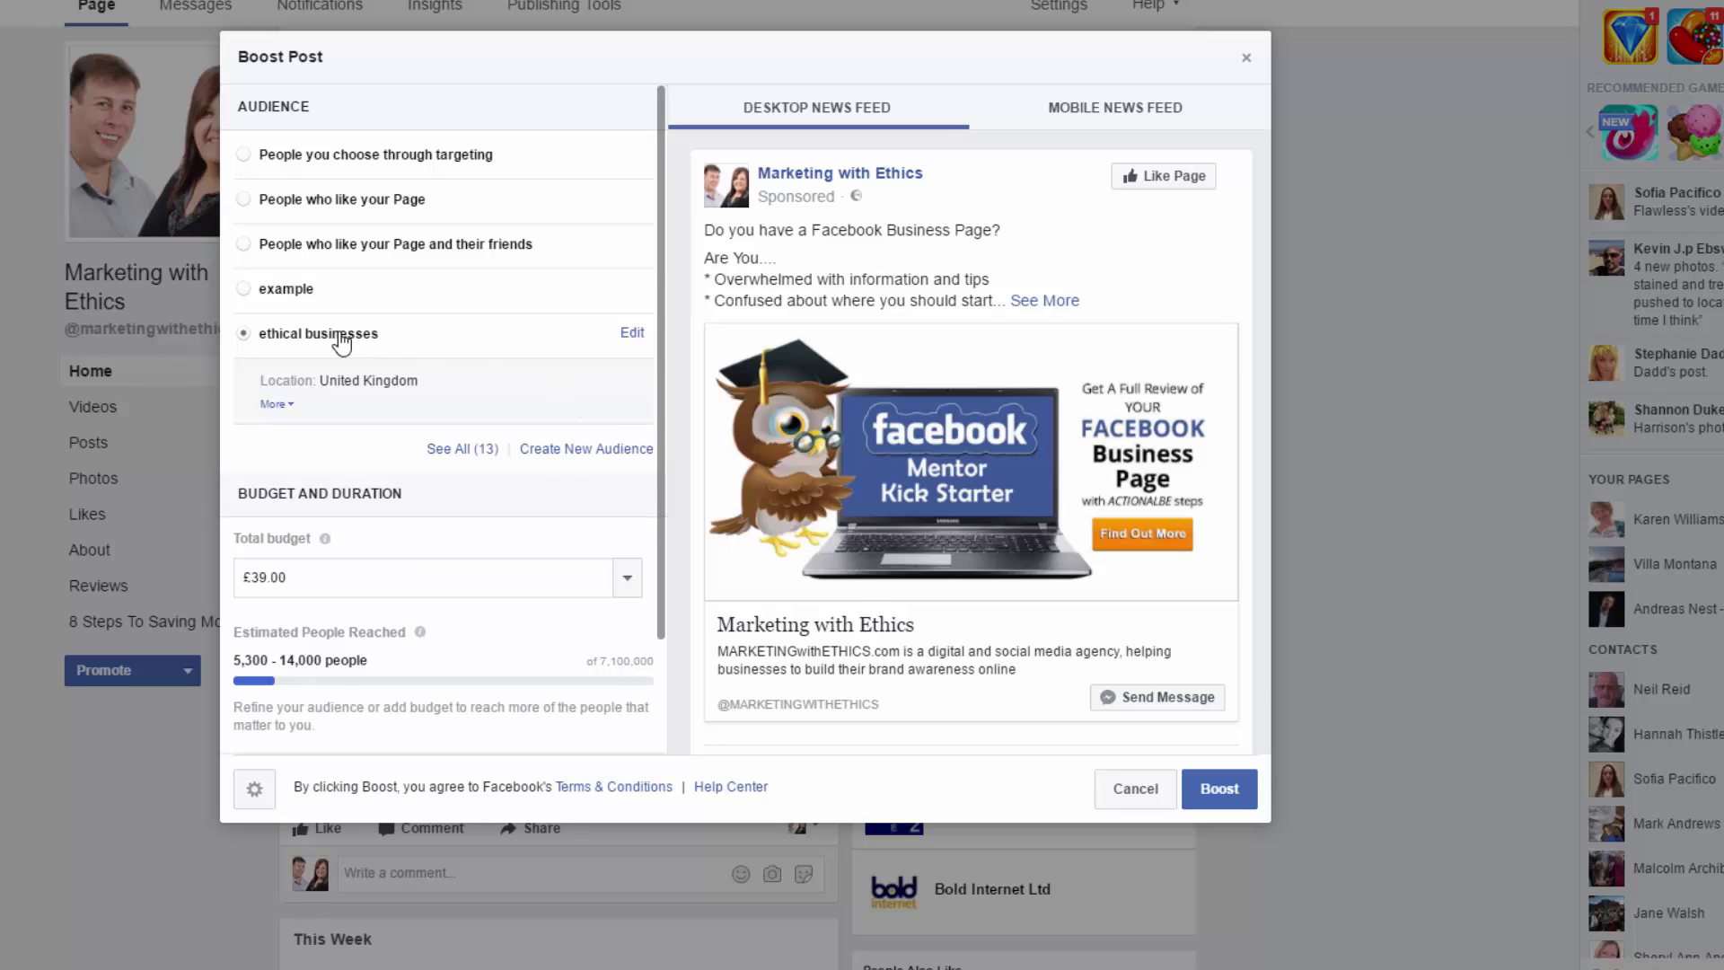
Set the boost's total budget to £10.00 and check the duration settings
click(254, 577)
double_click(288, 577)
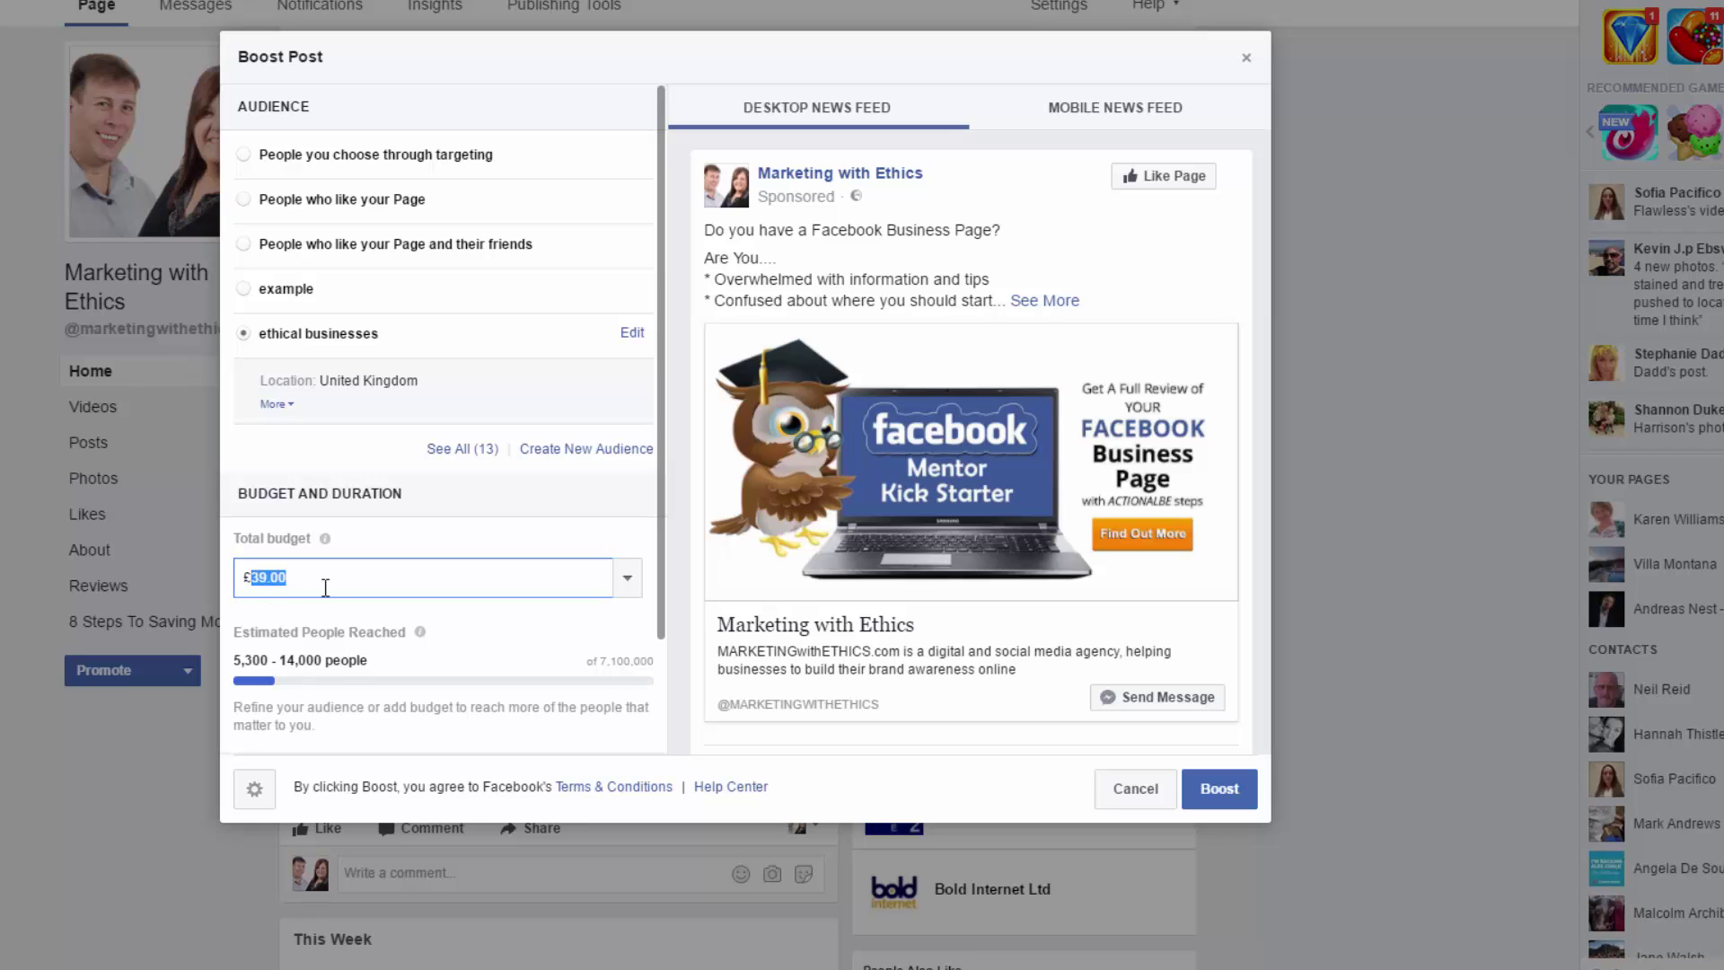
text(10.00)
scroll(443, 648, down, 3)
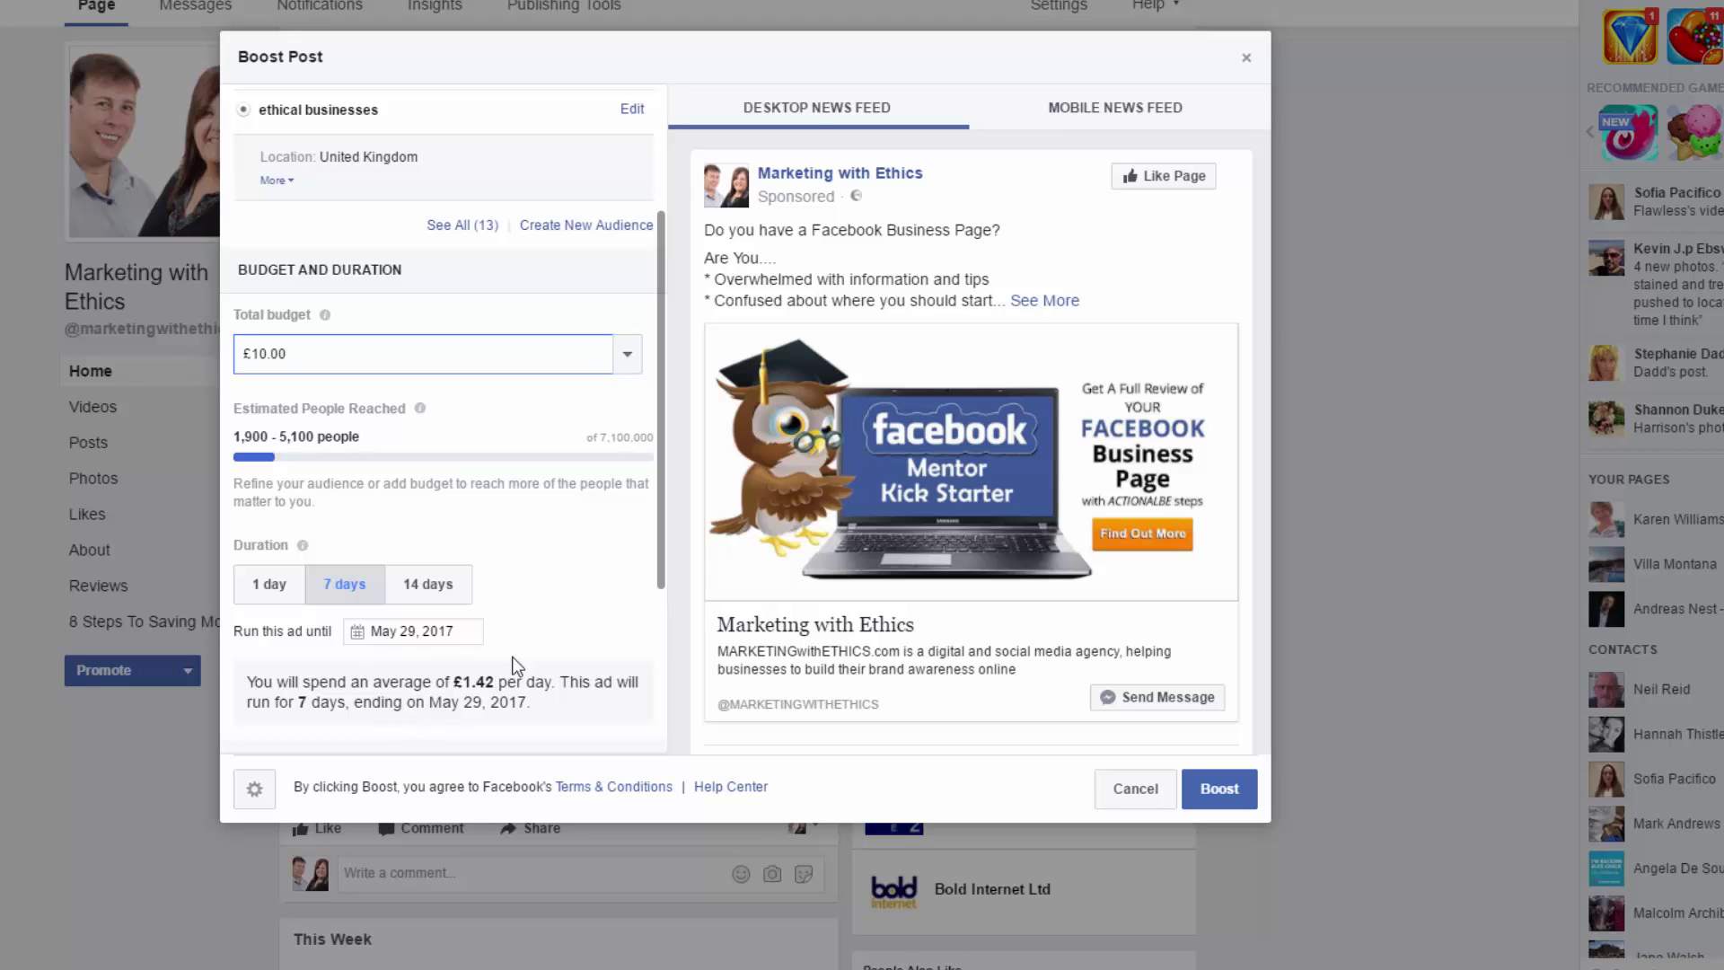
scroll(559, 623, down, 2)
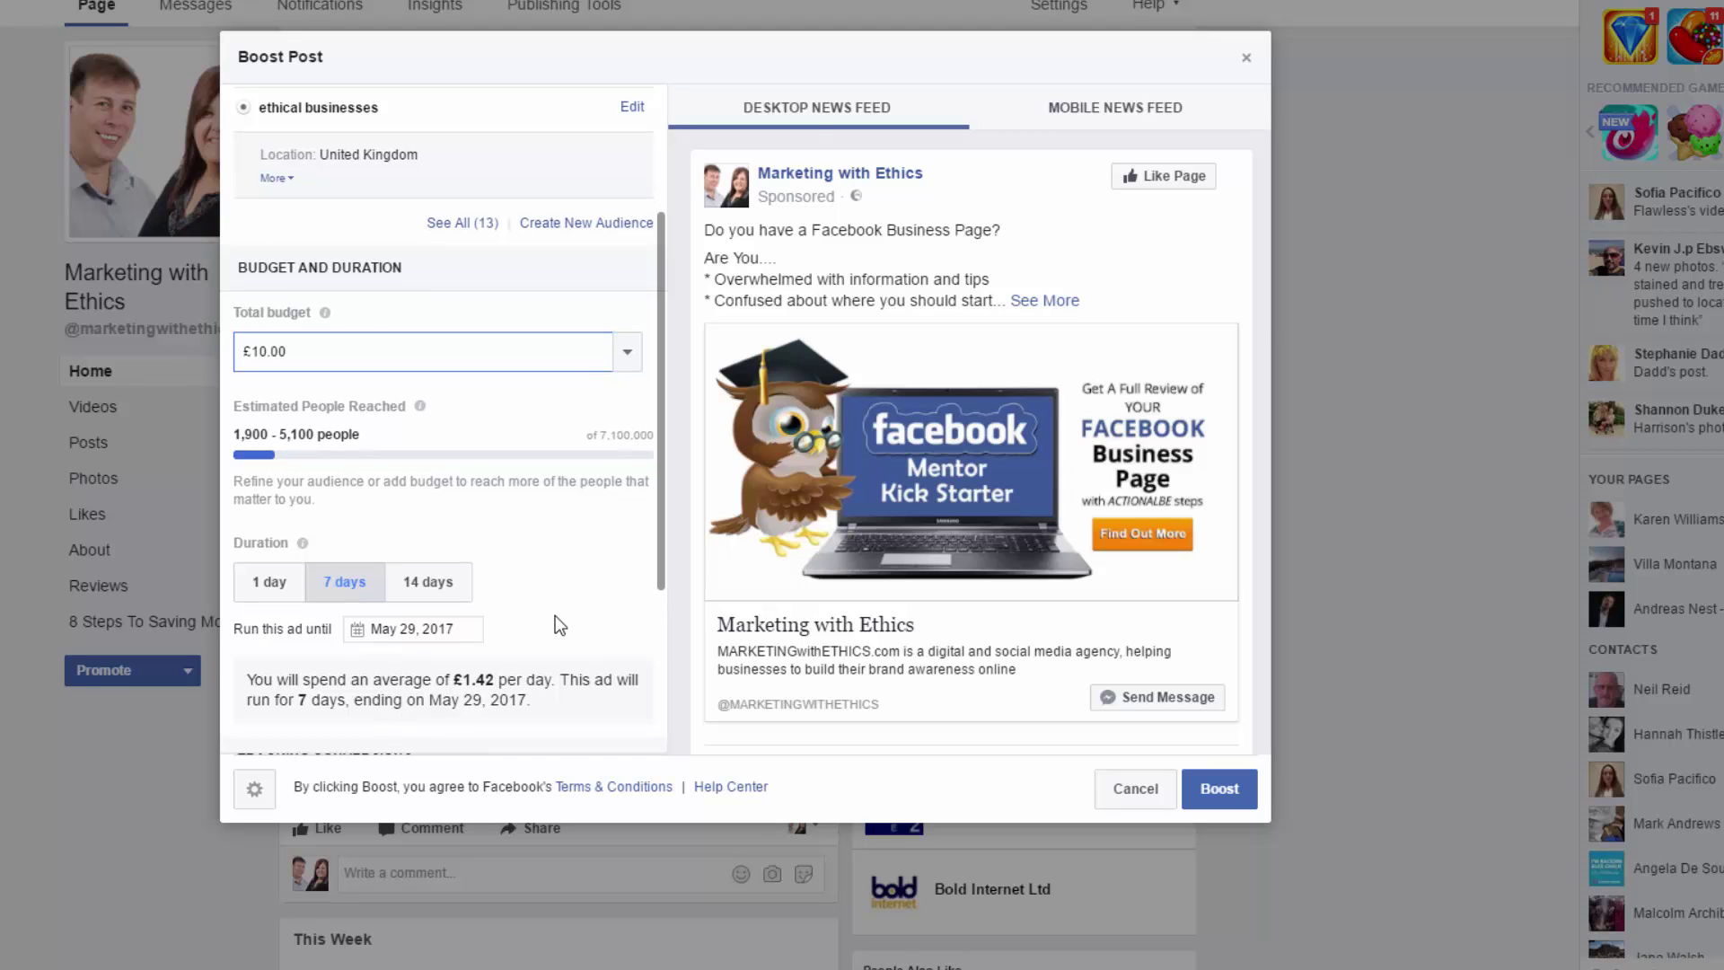
Start a new audience for the boost, name it "test" and set its minimum age to 23
scroll(559, 624, up, 4)
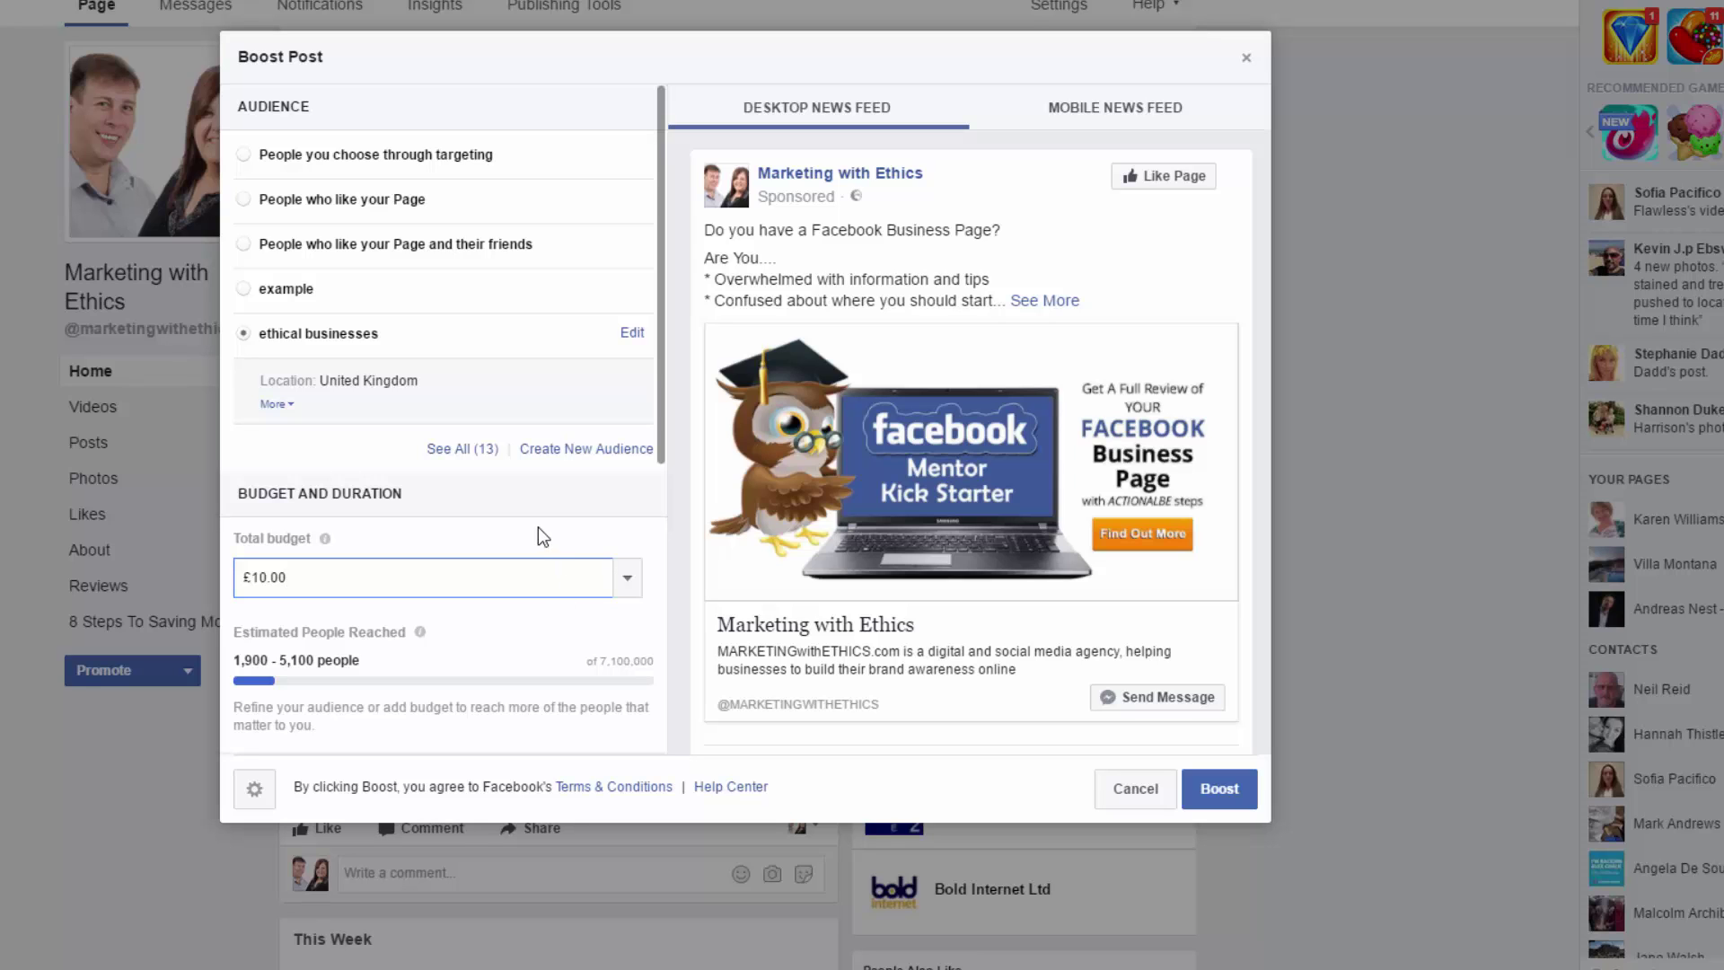
click(573, 448)
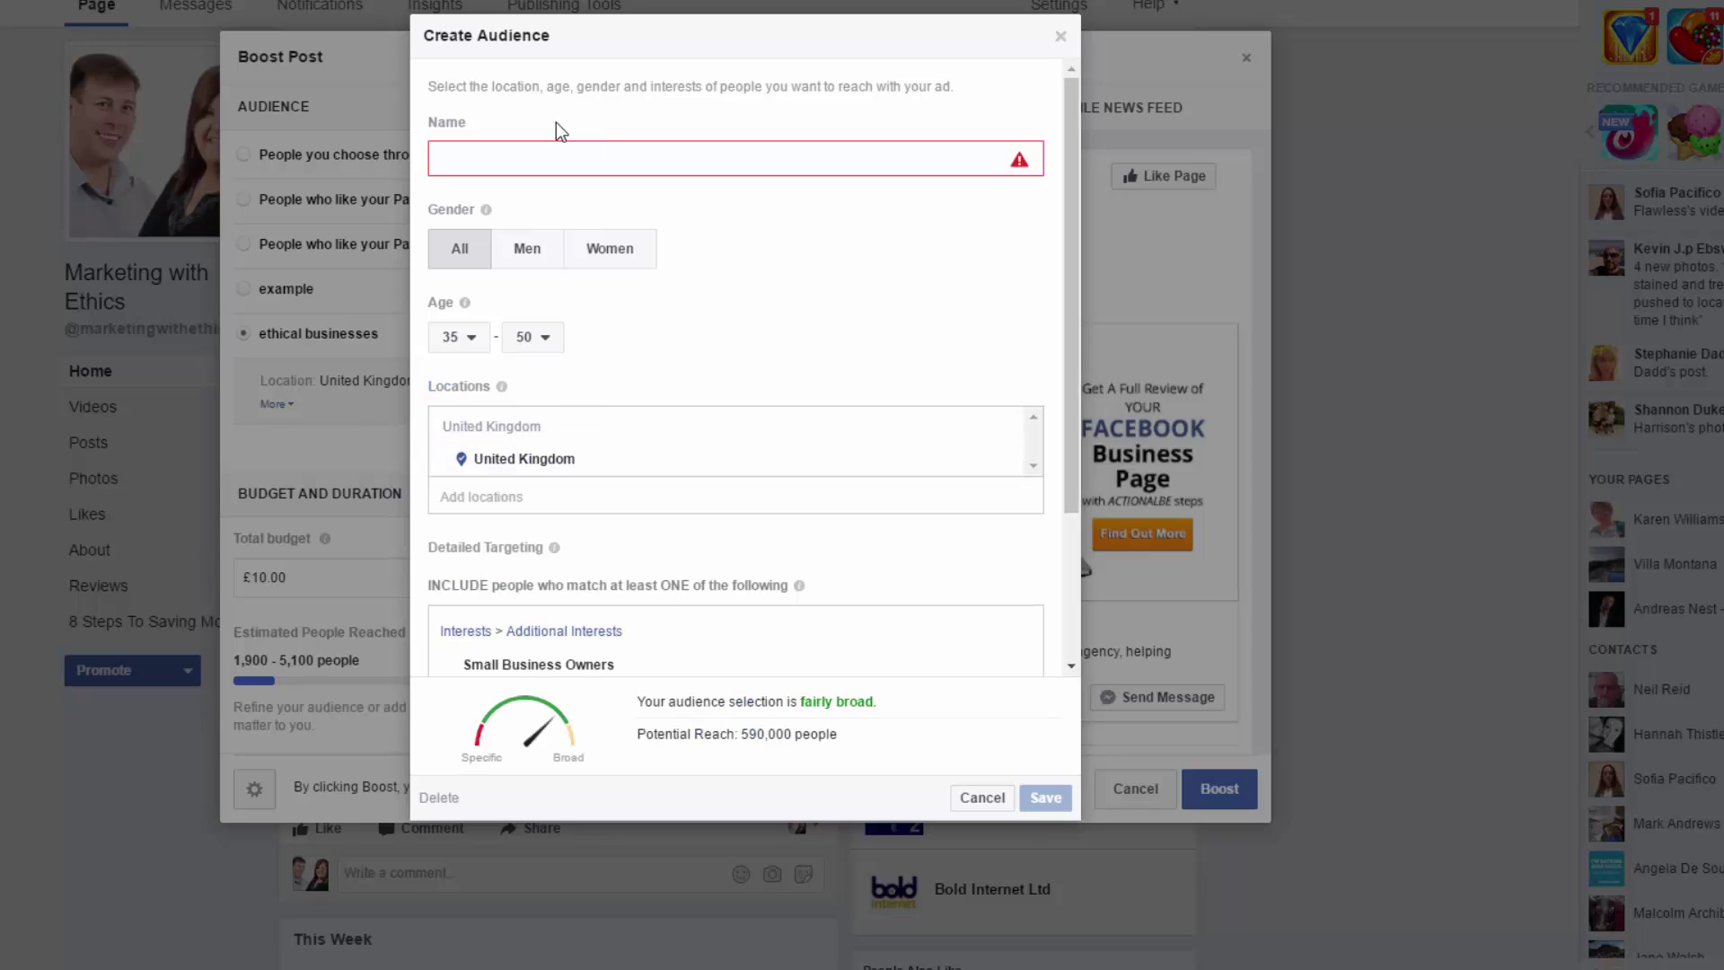
click(530, 148)
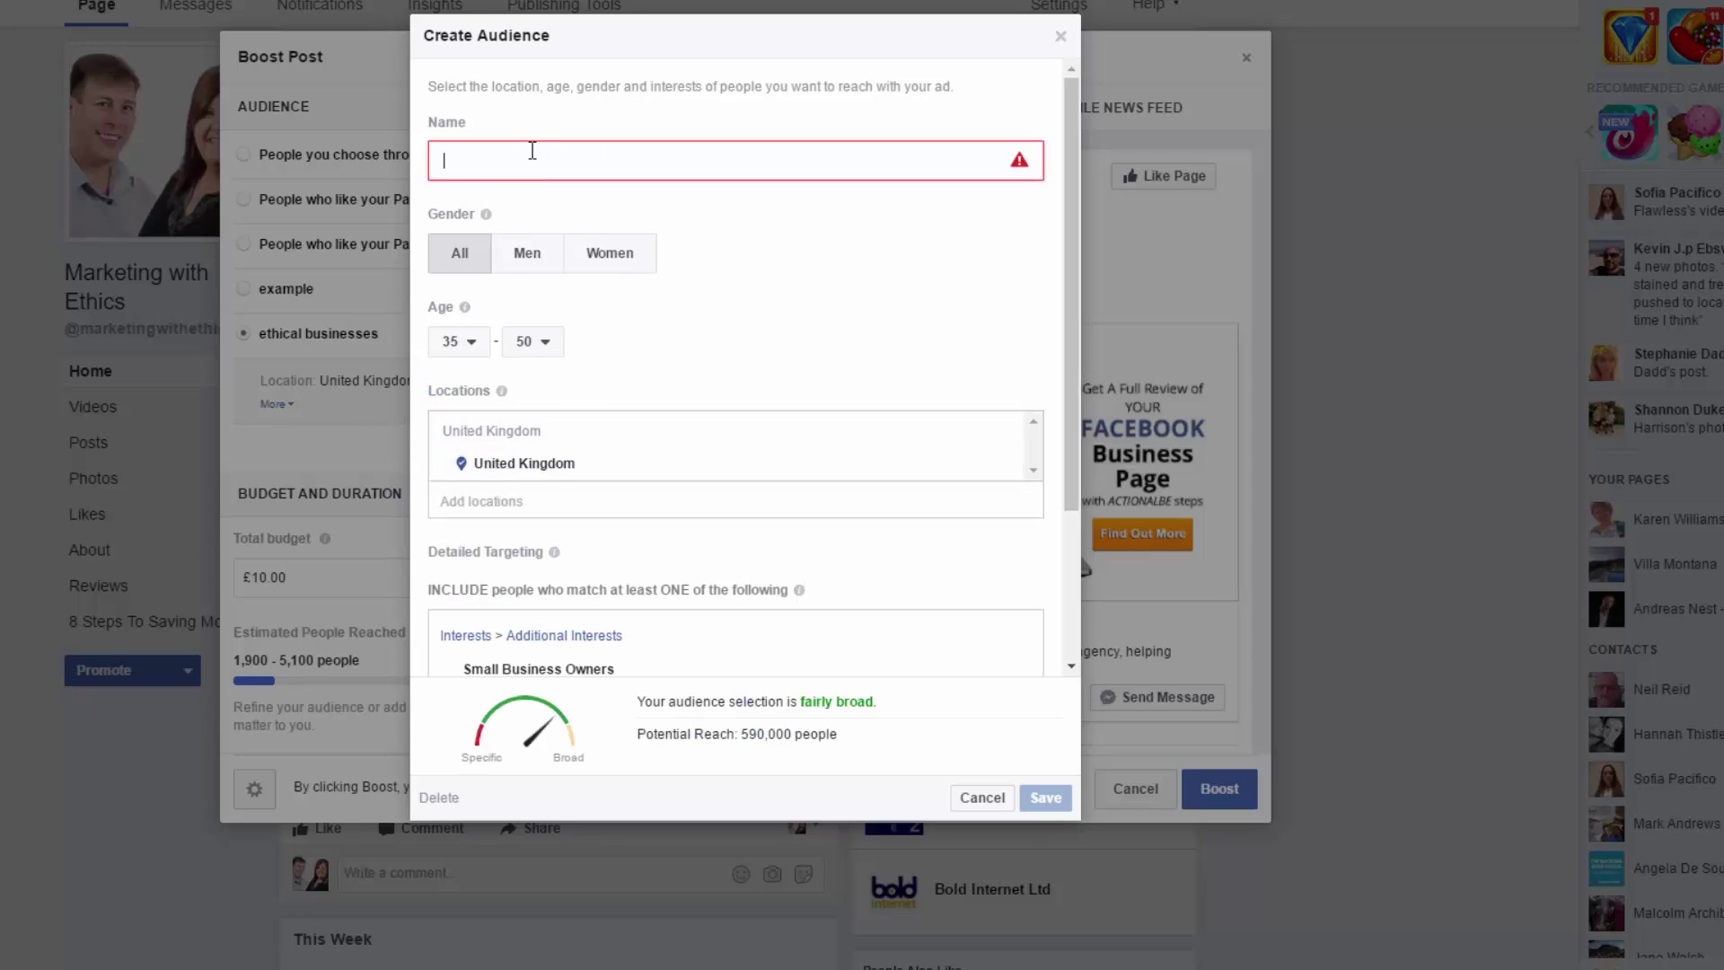
text(test)
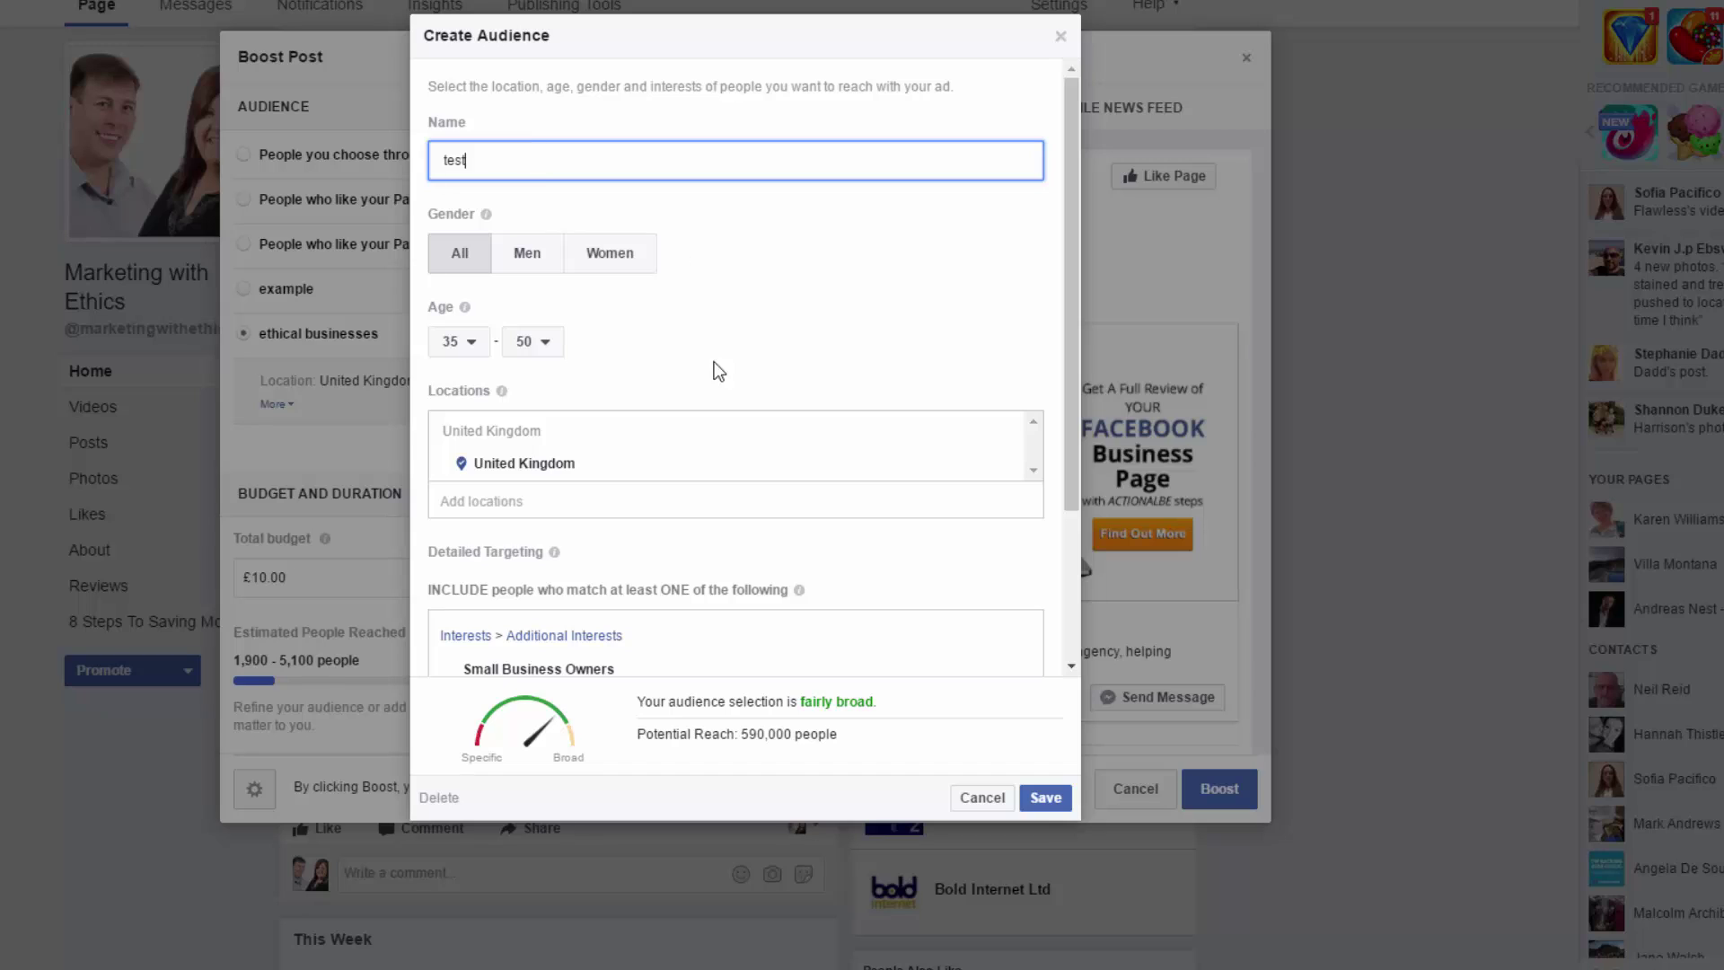
click(473, 346)
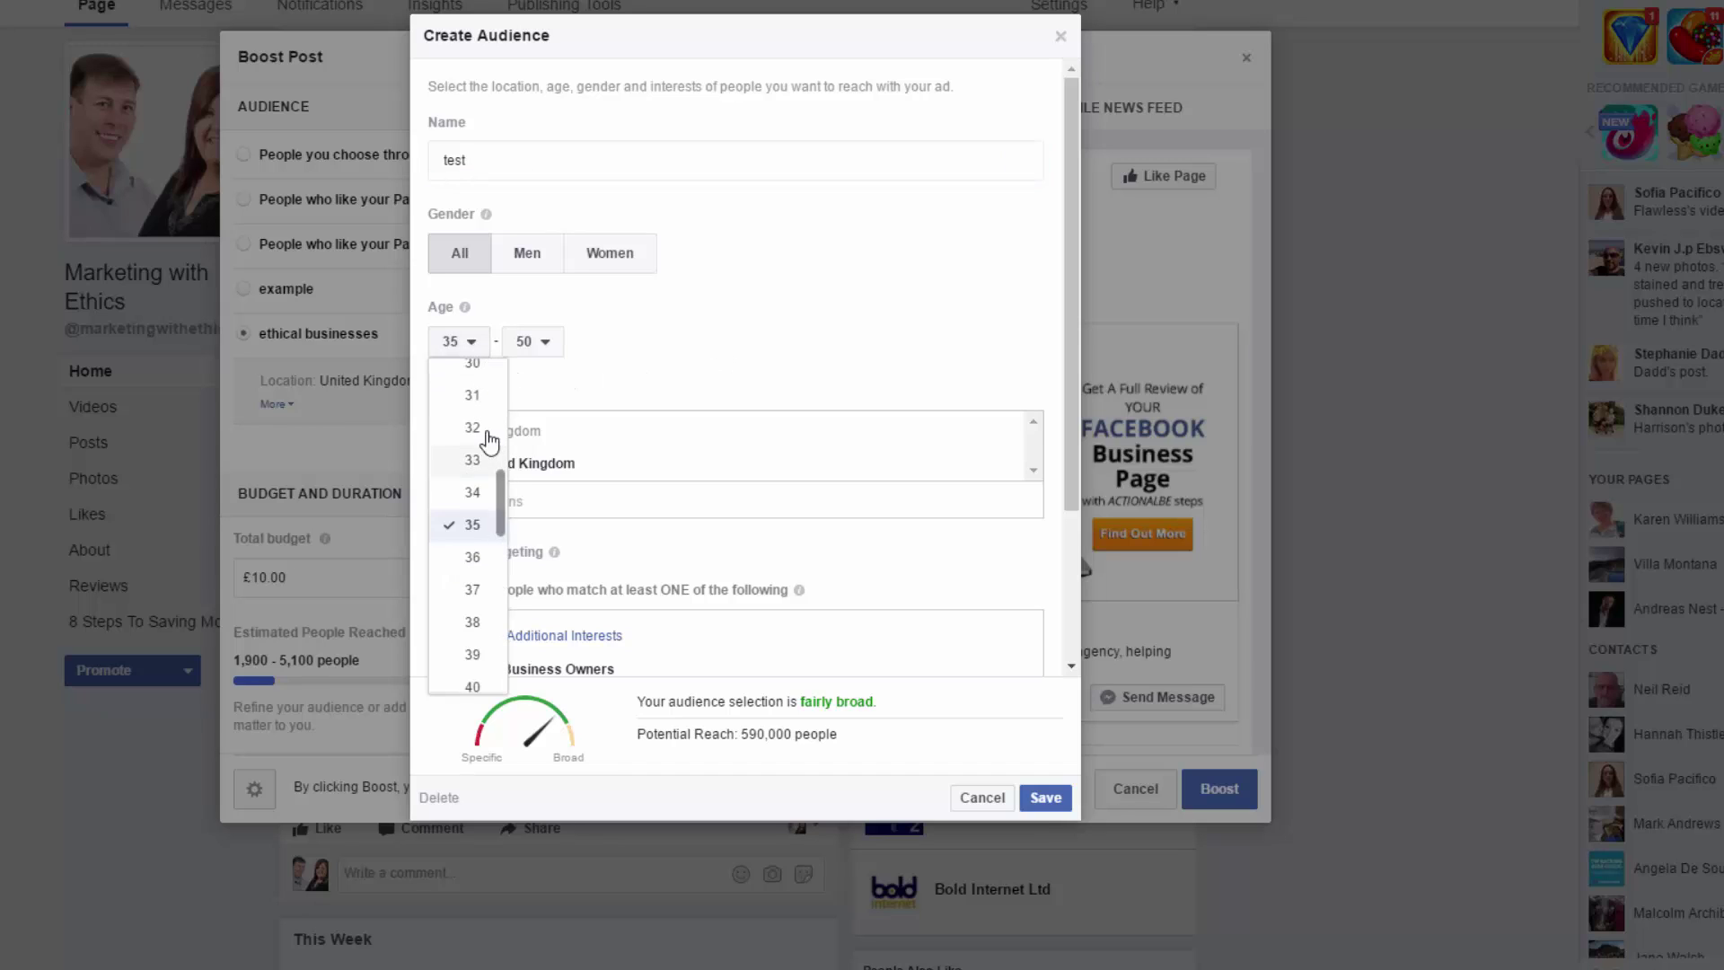
drag(502, 492, 501, 438)
click(473, 416)
Search the audience's detailed targeting for "environment", review the matches and add the Environment interest
scroll(473, 417, down, 2)
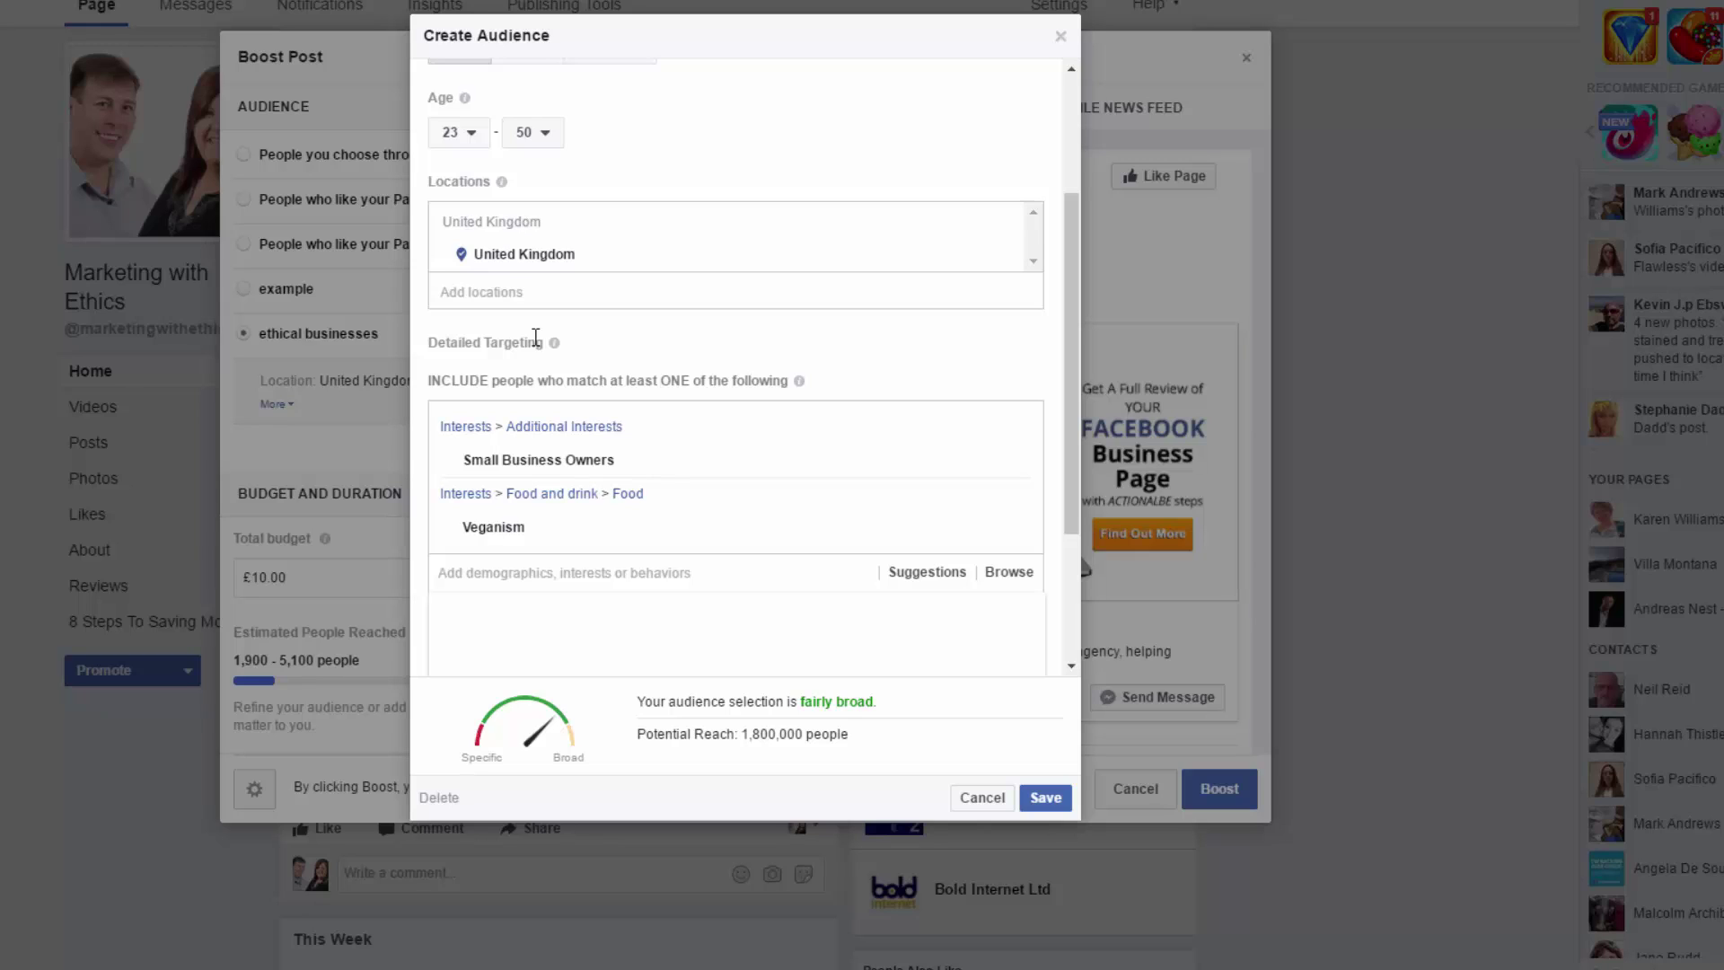
click(485, 572)
text(environ)
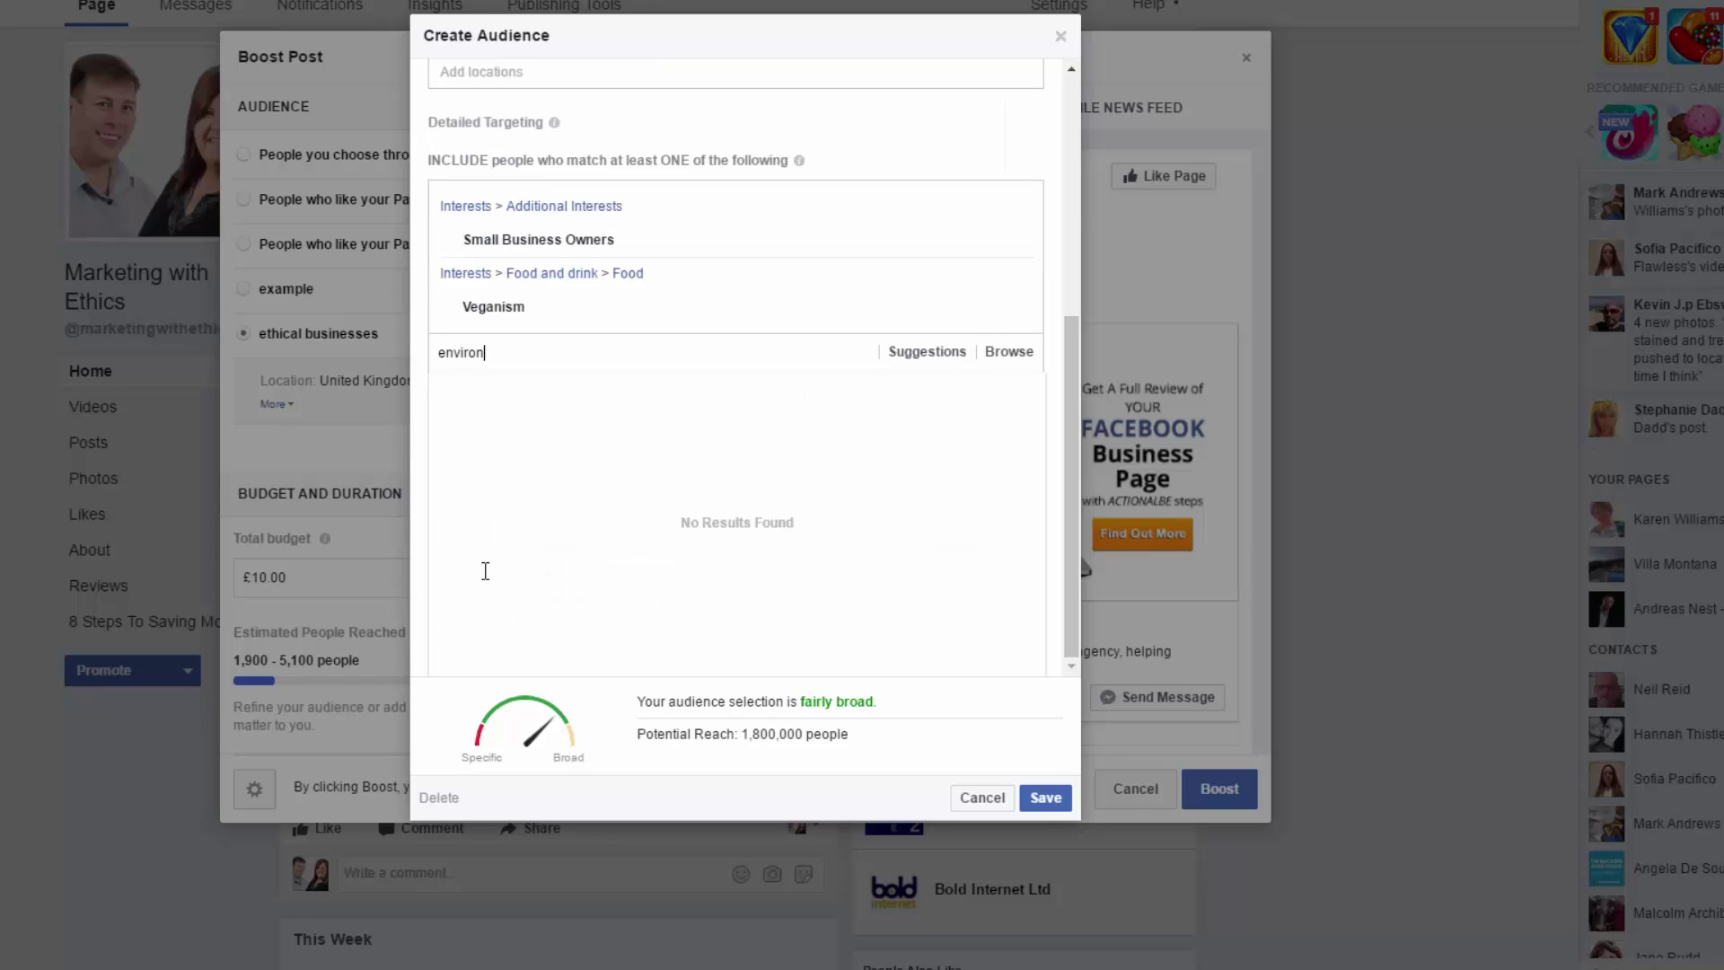
text(ment)
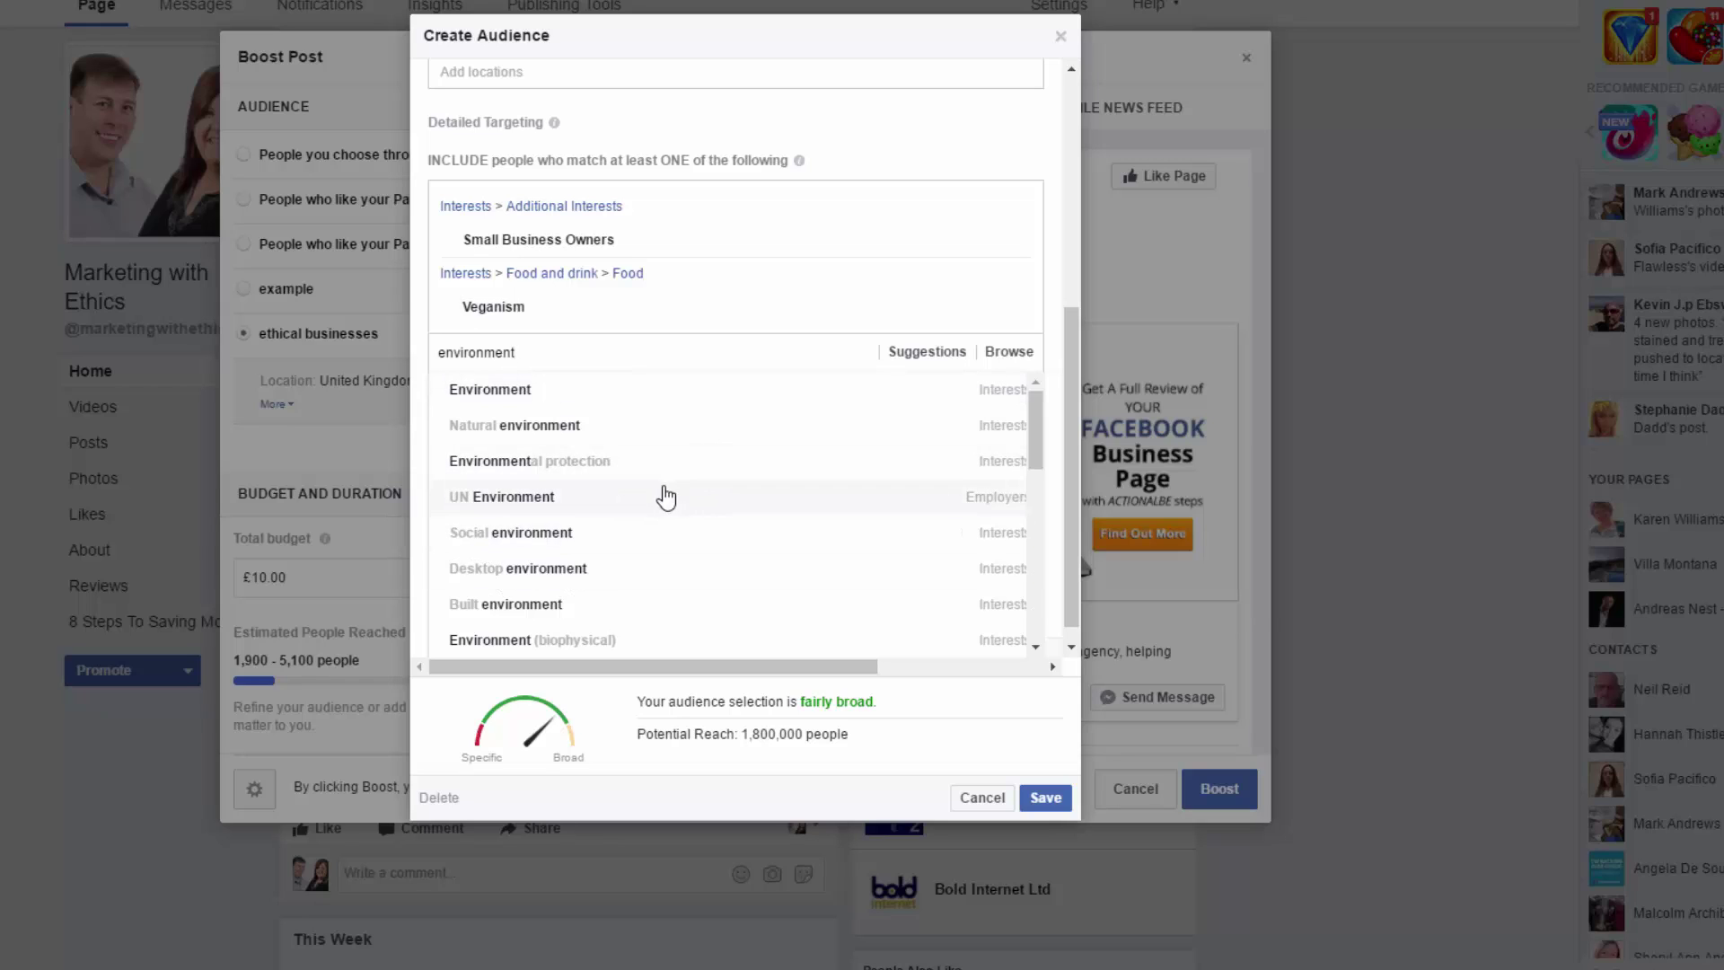
scroll(653, 508, down, 5)
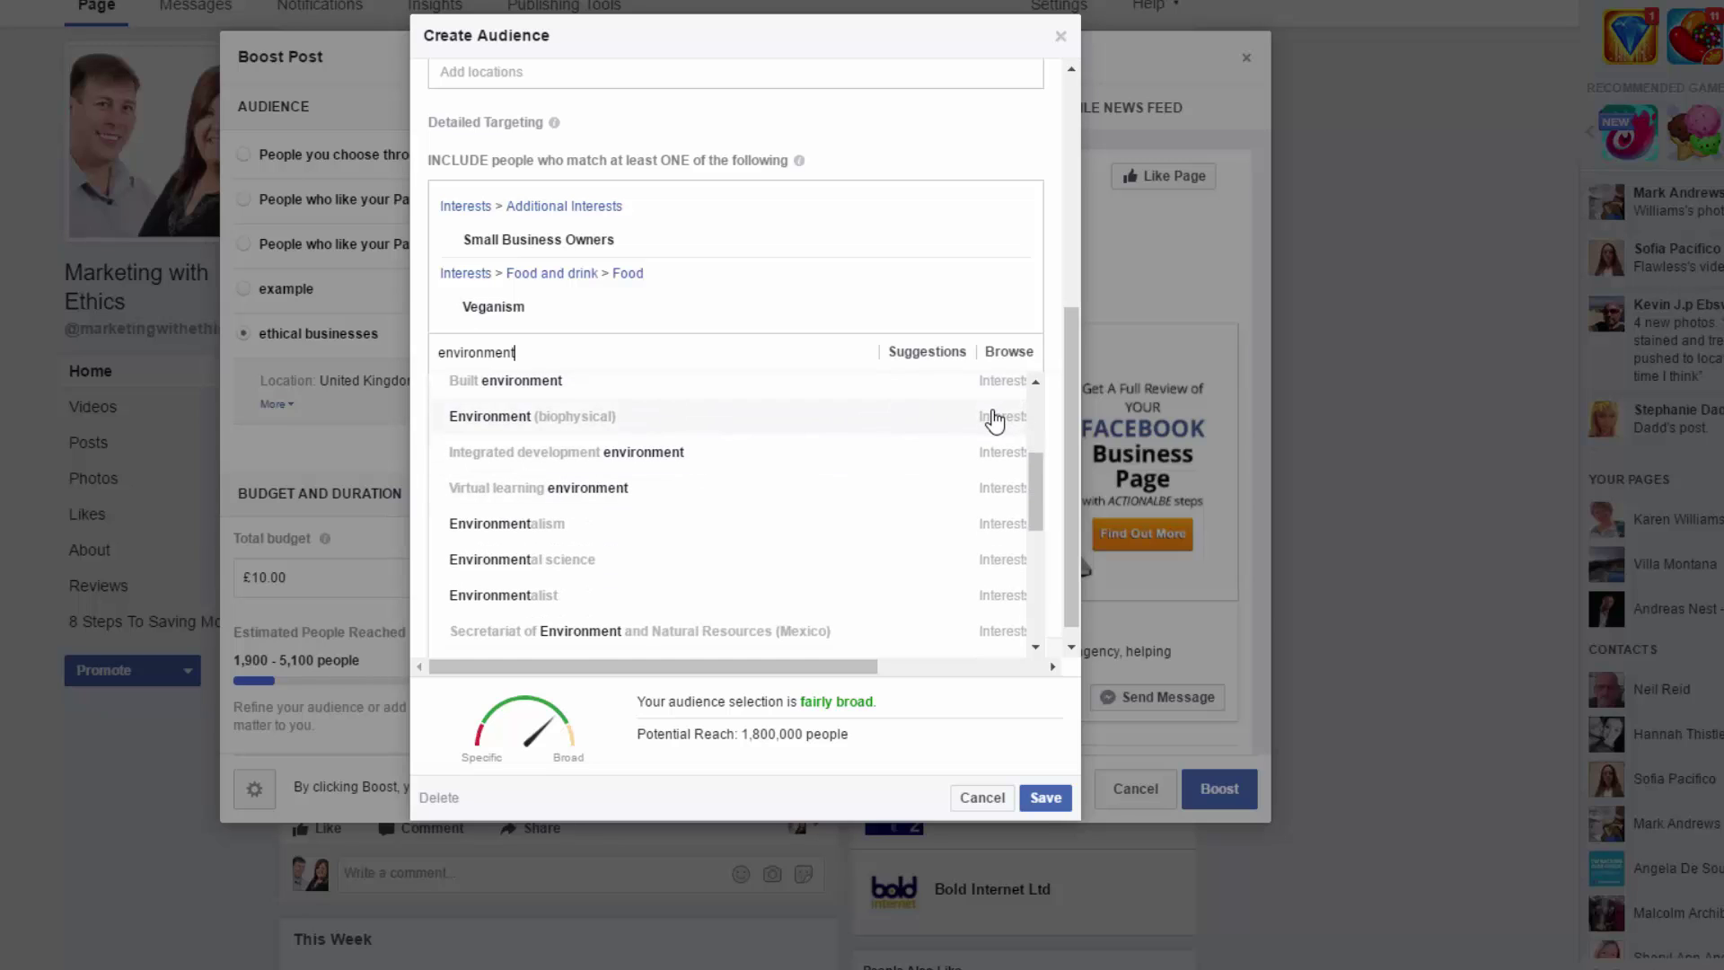
scroll(994, 557, down, 1)
scroll(993, 579, down, 3)
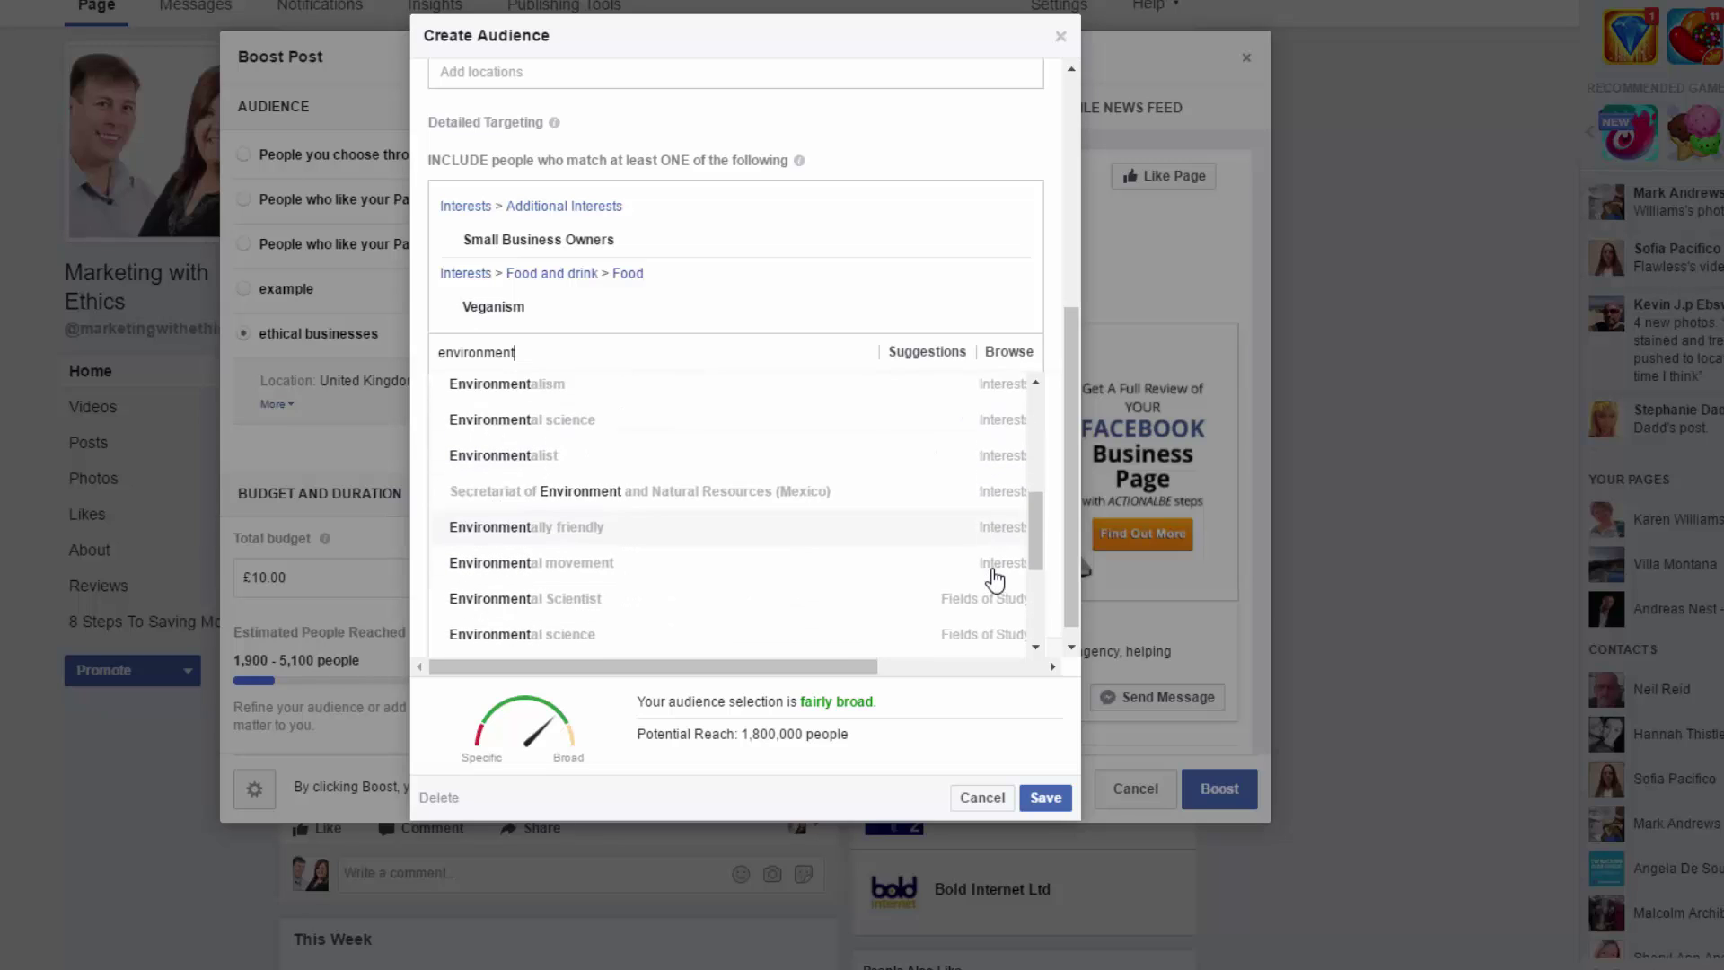
scroll(983, 575, down, 1)
scroll(983, 575, down, 1)
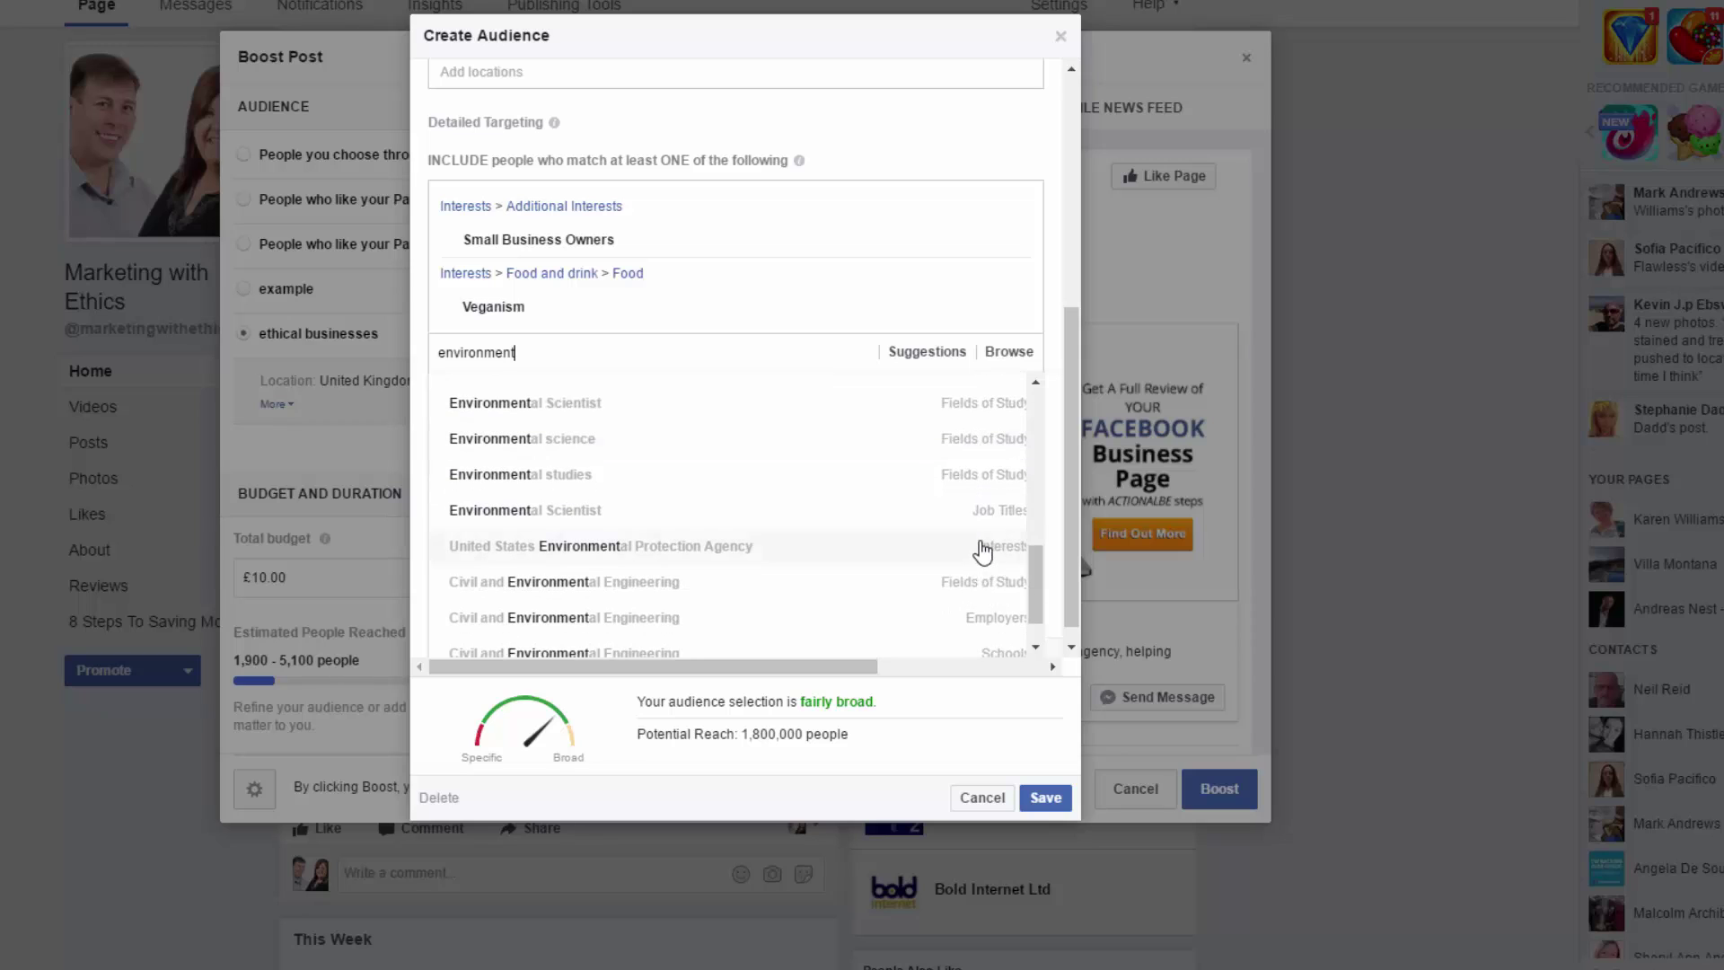
scroll(960, 583, down, 2)
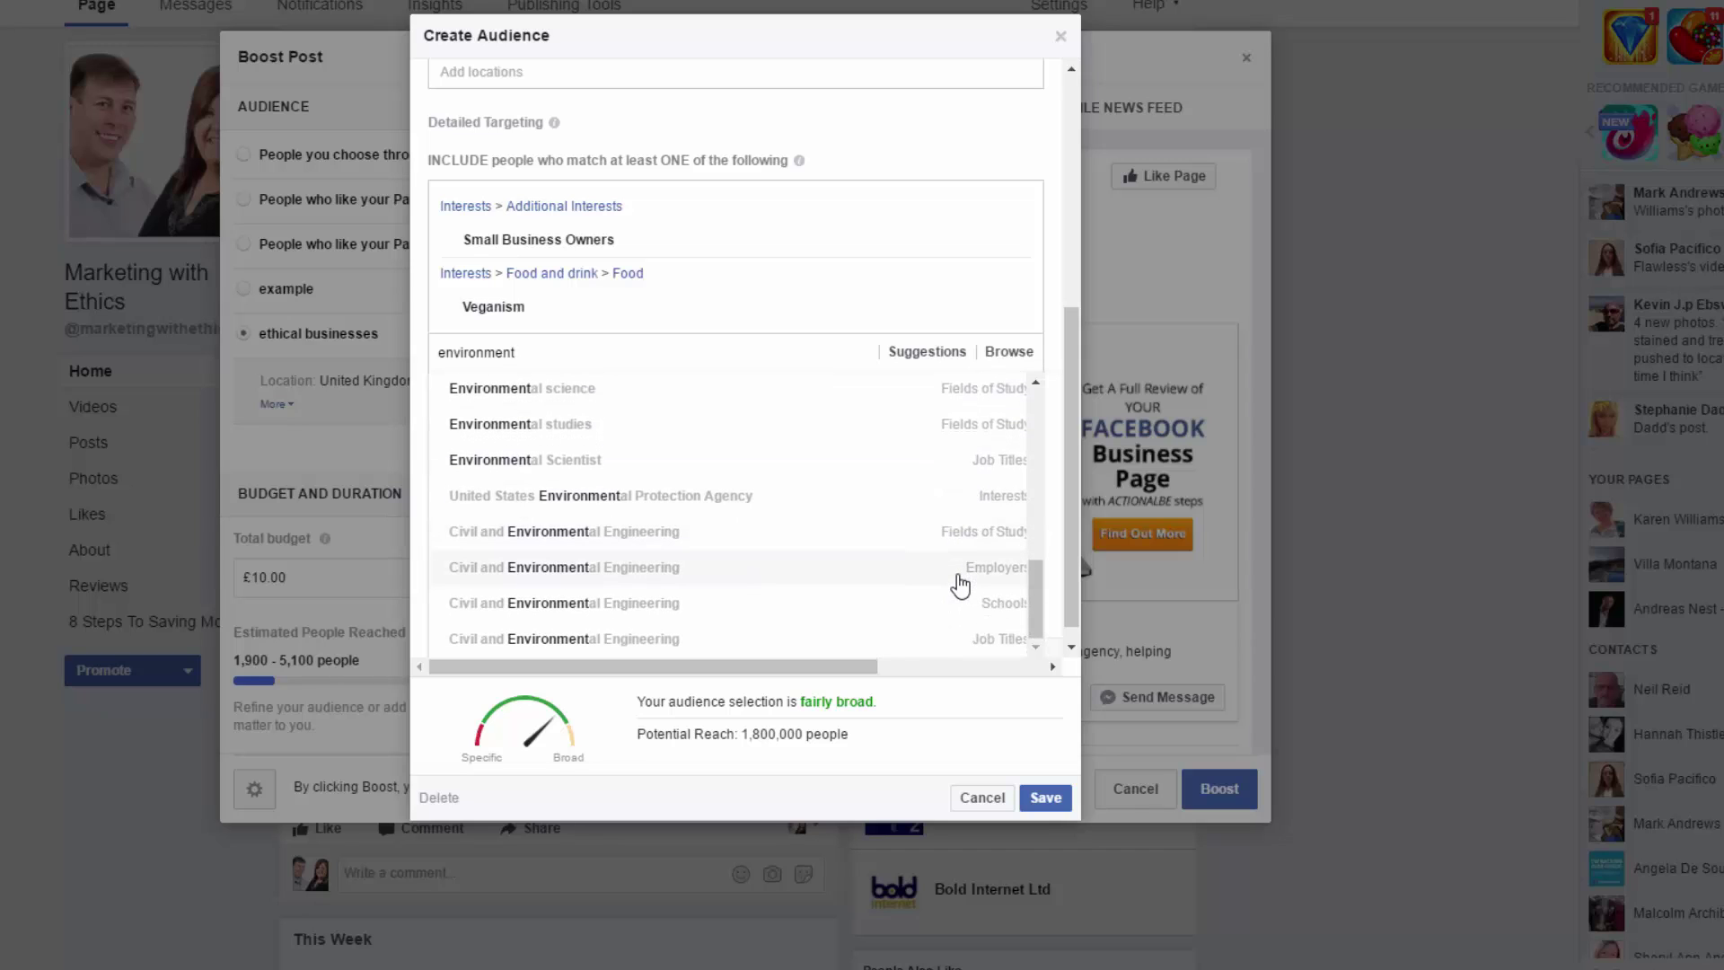
scroll(727, 581, up, 7)
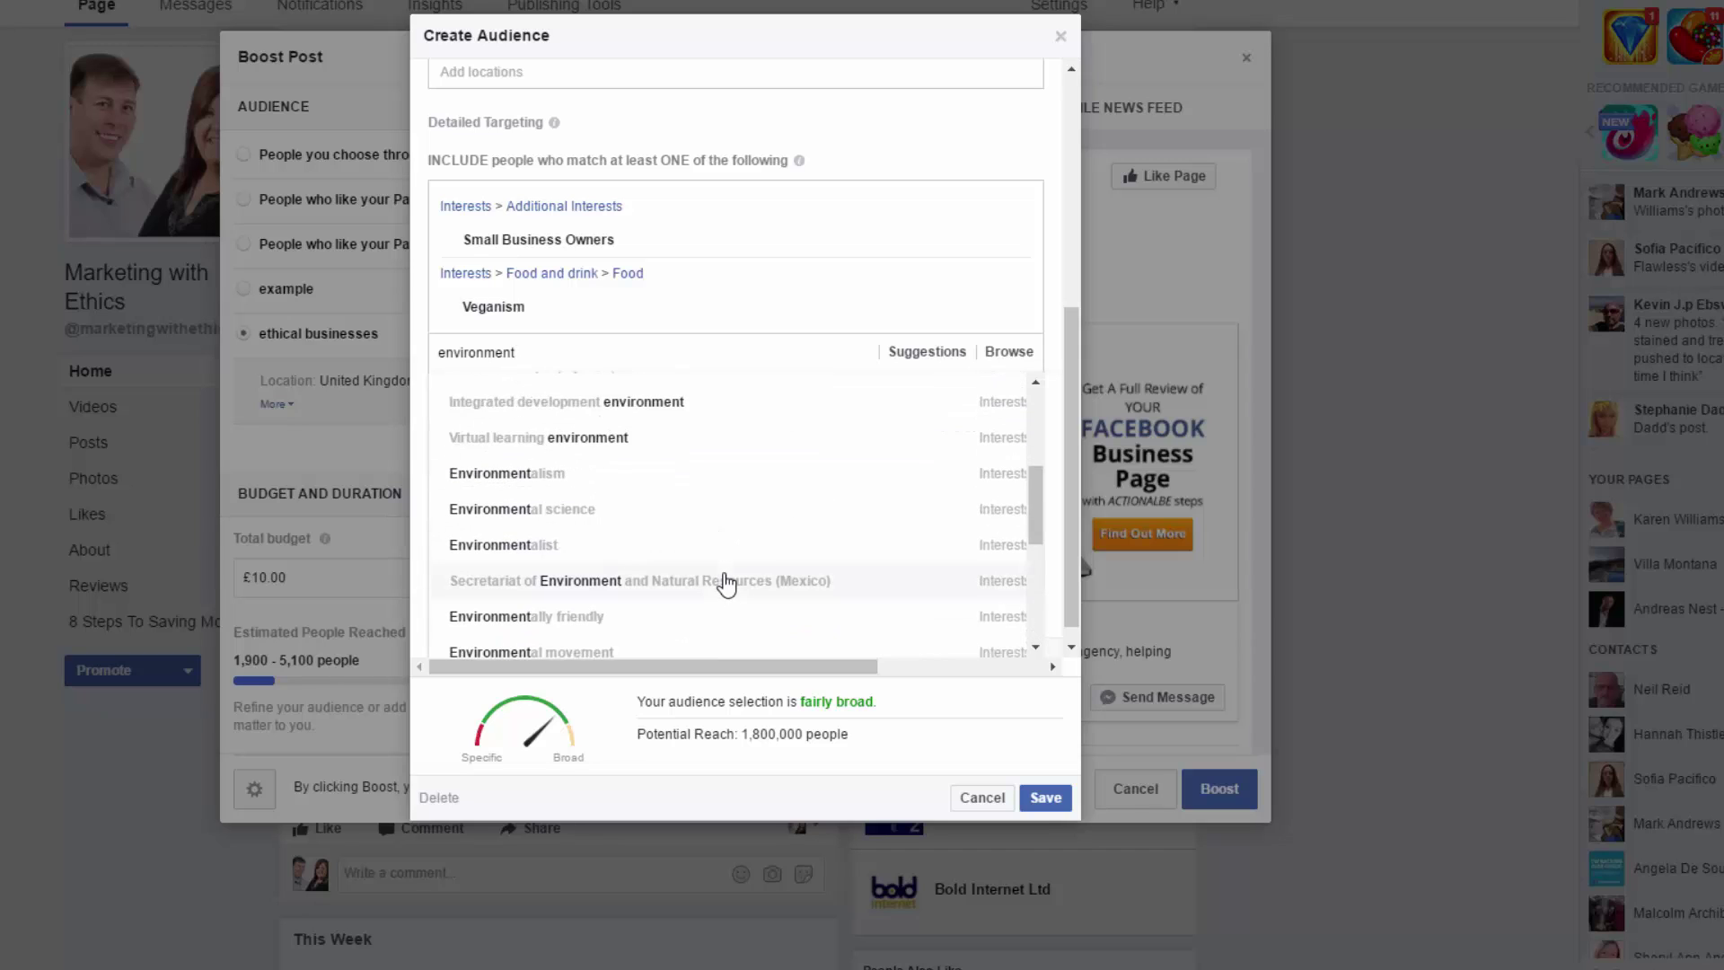
scroll(723, 579, up, 1)
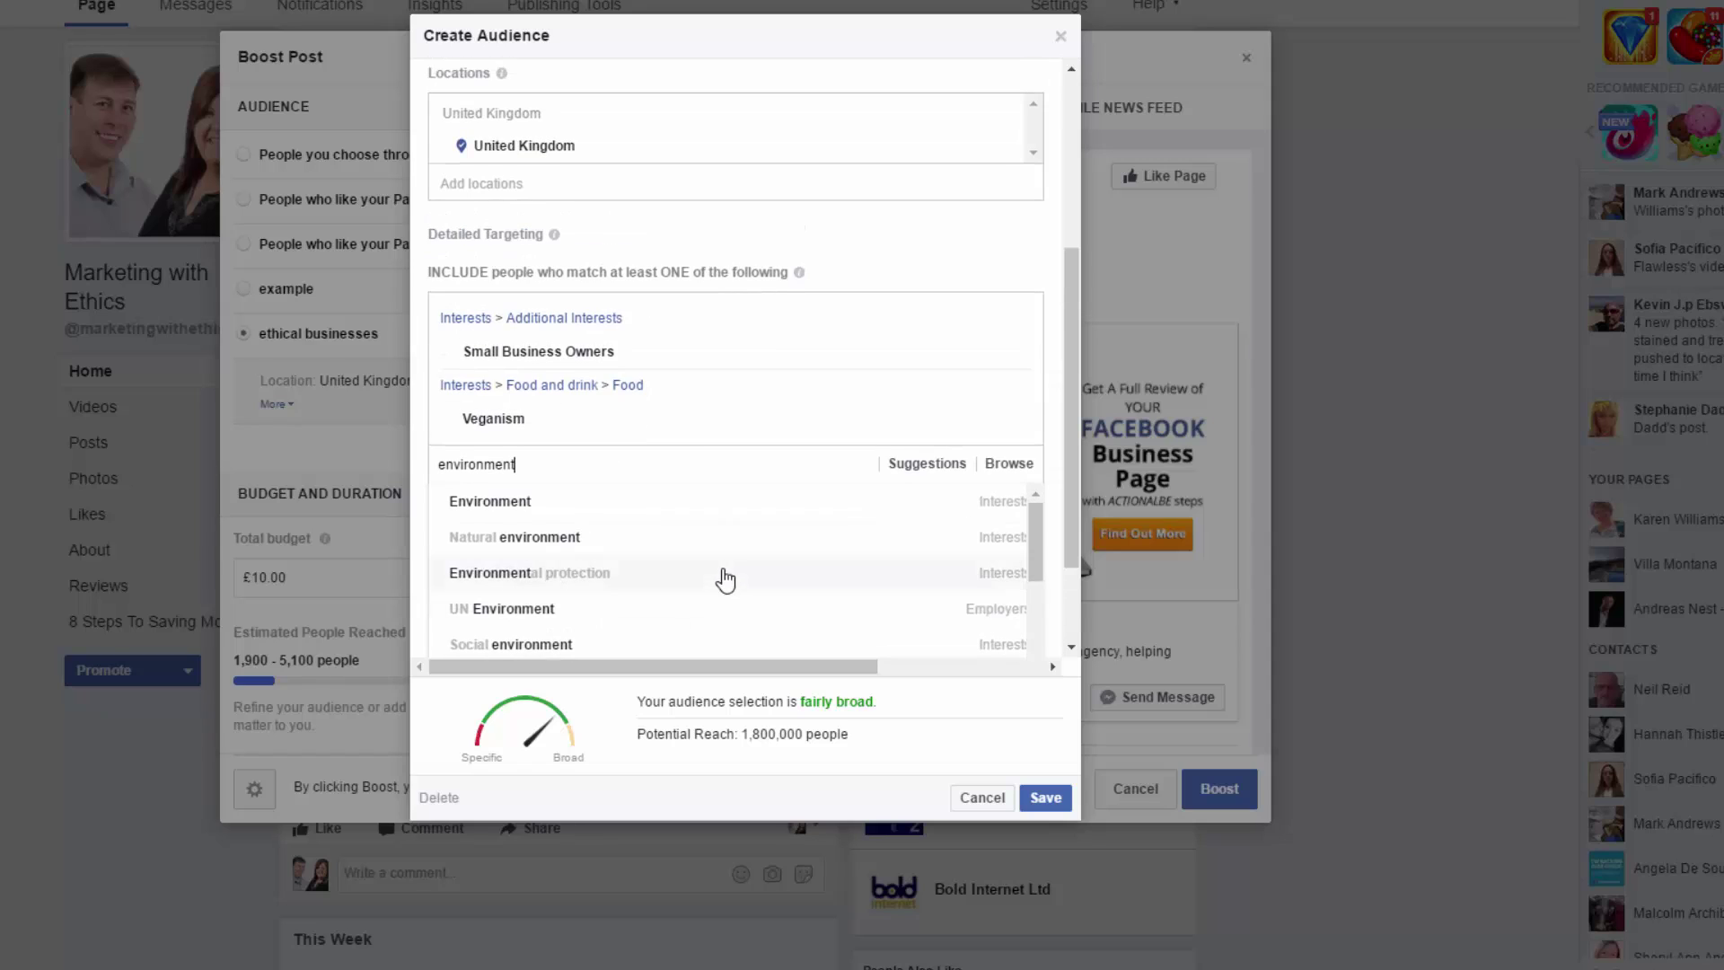
click(487, 507)
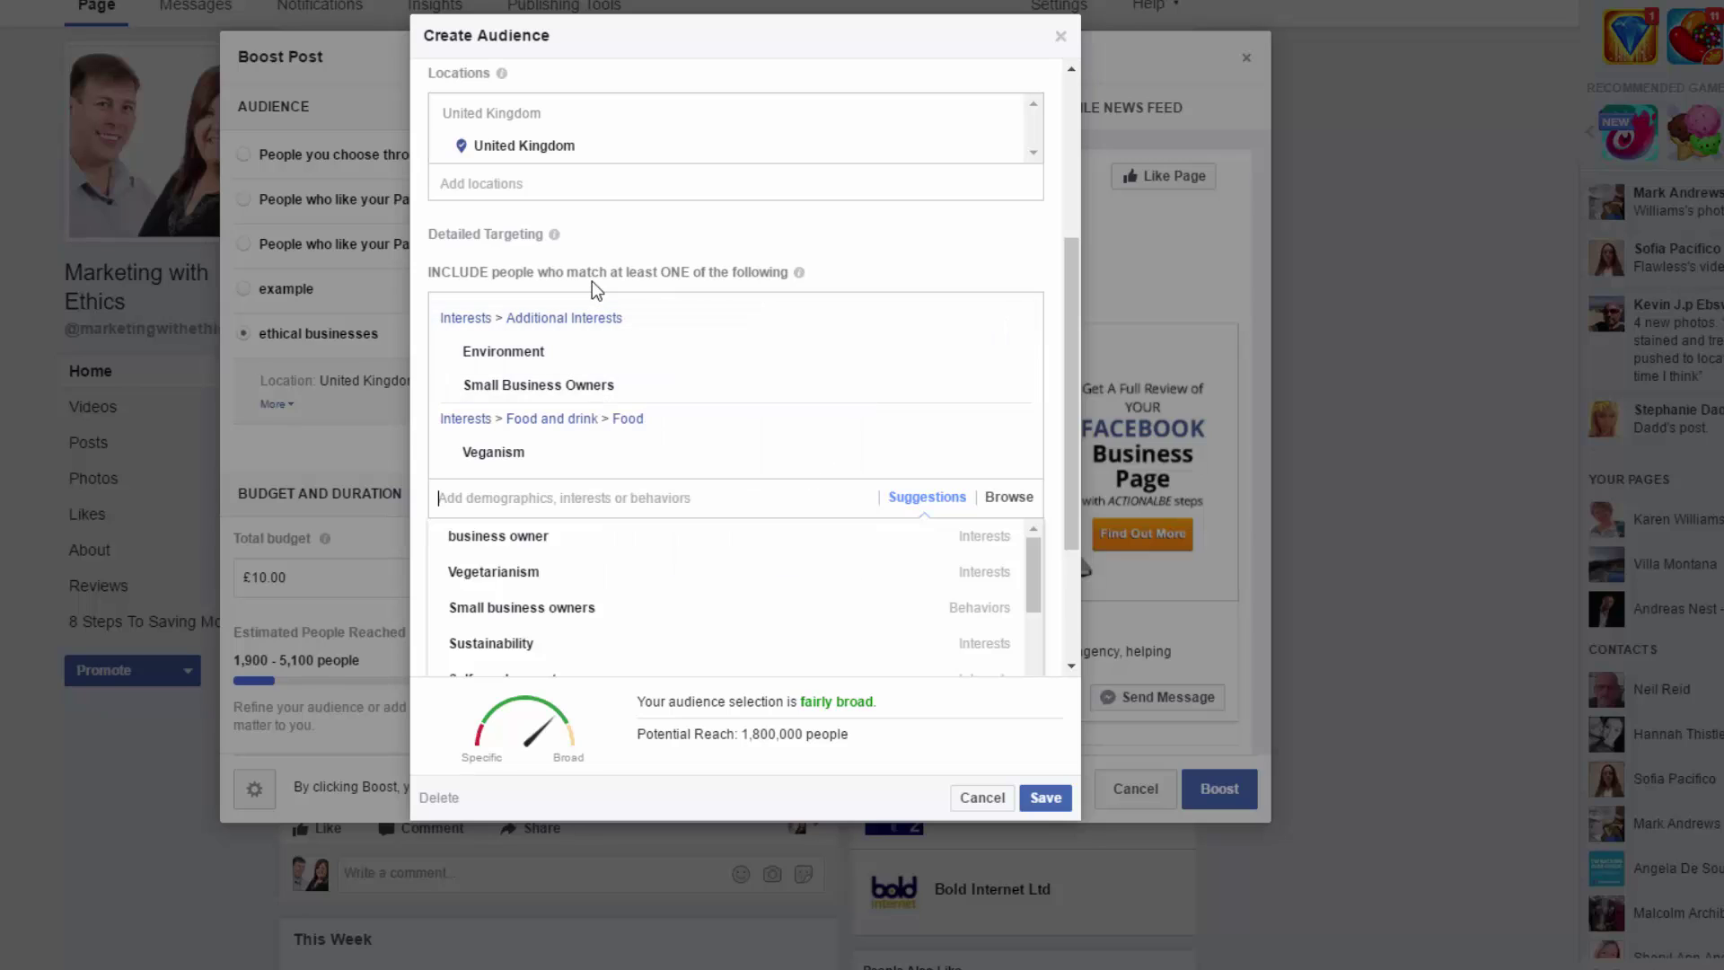
click(761, 277)
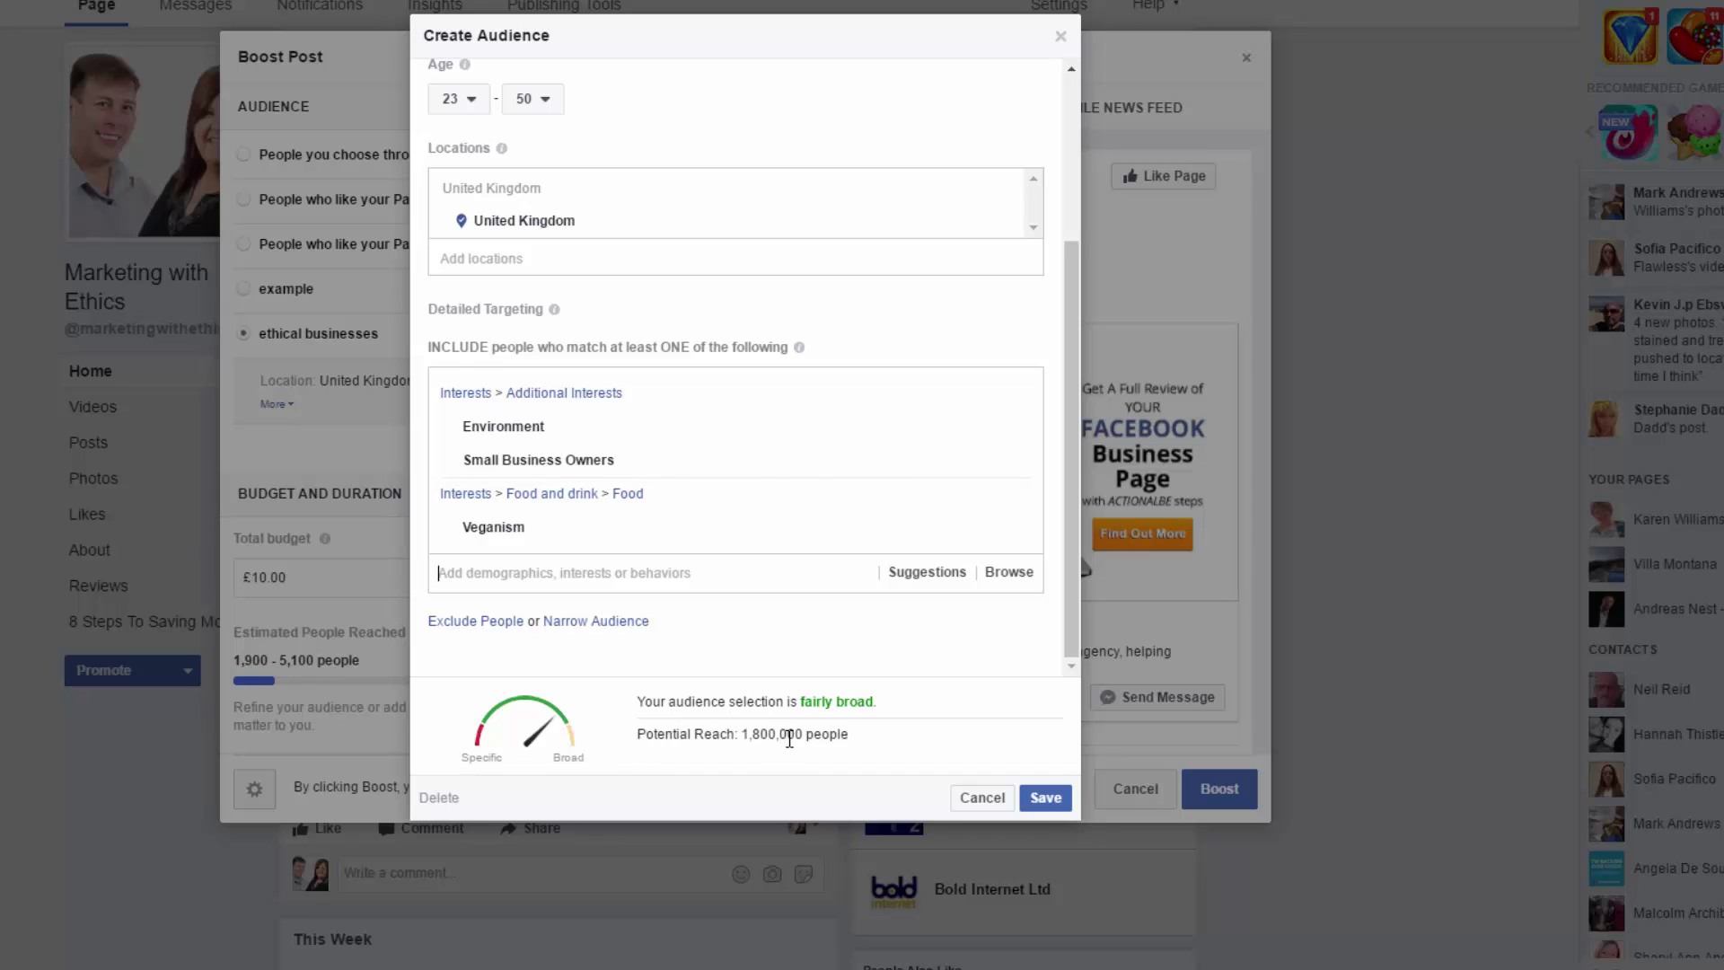
Replace the United Kingdom location in the test audience with the city Portsmouth, England, United Kingdom
click(790, 258)
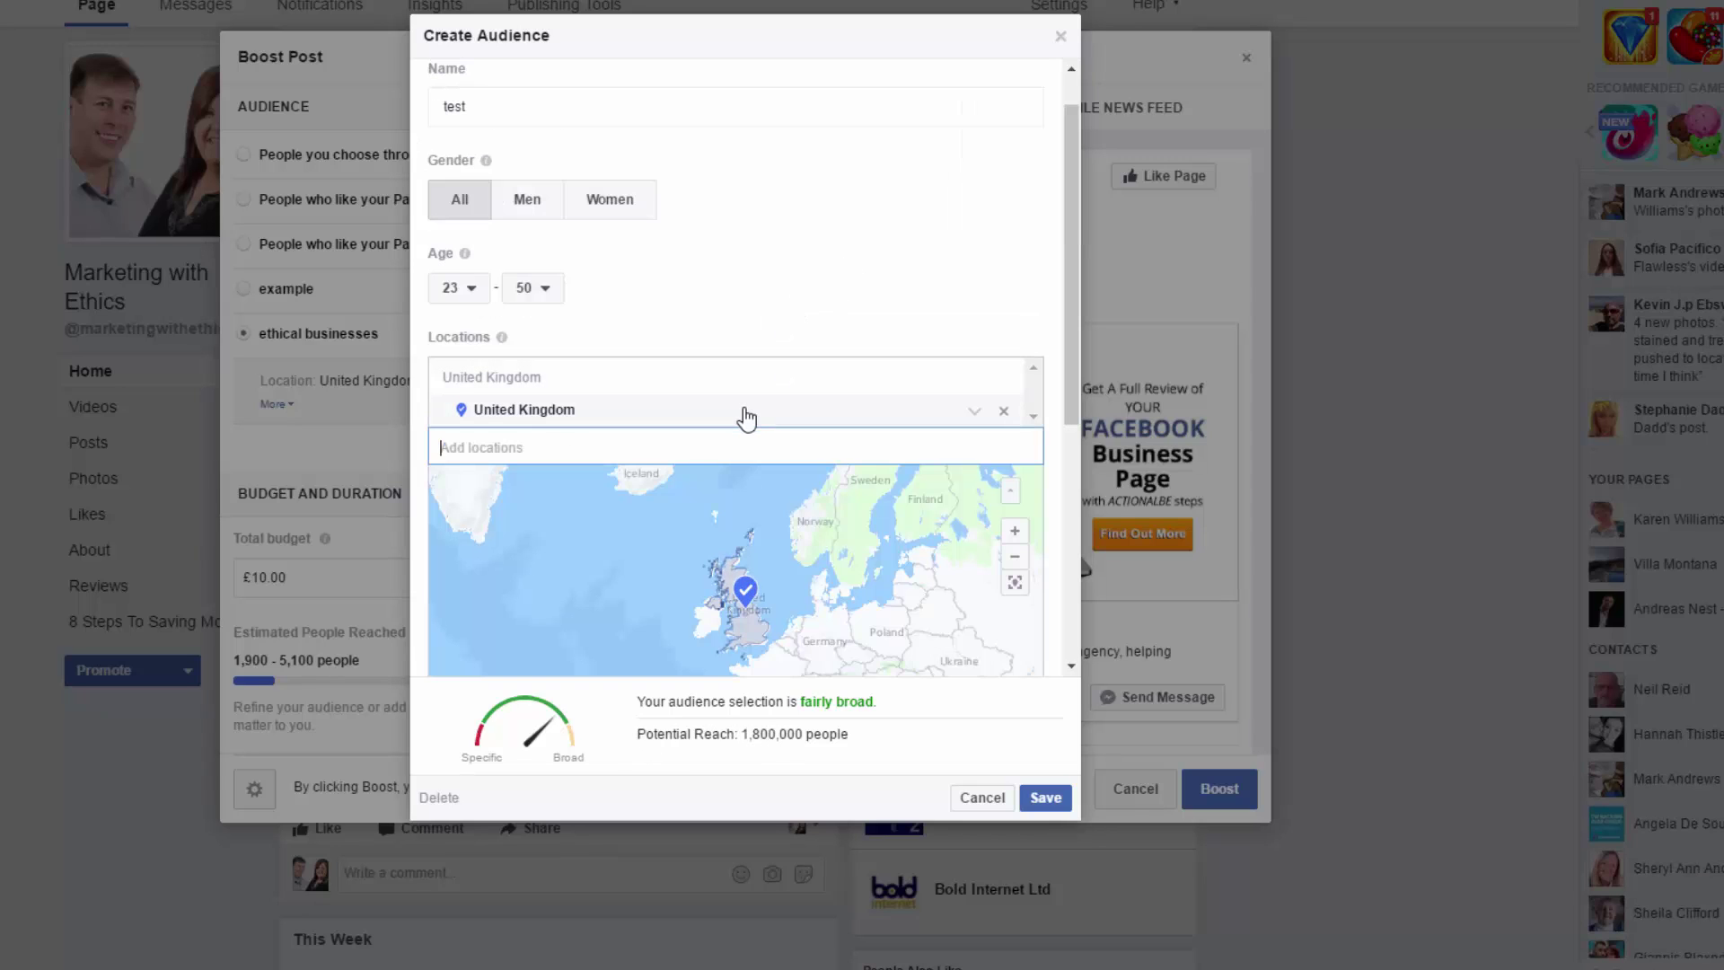
click(1003, 414)
click(566, 383)
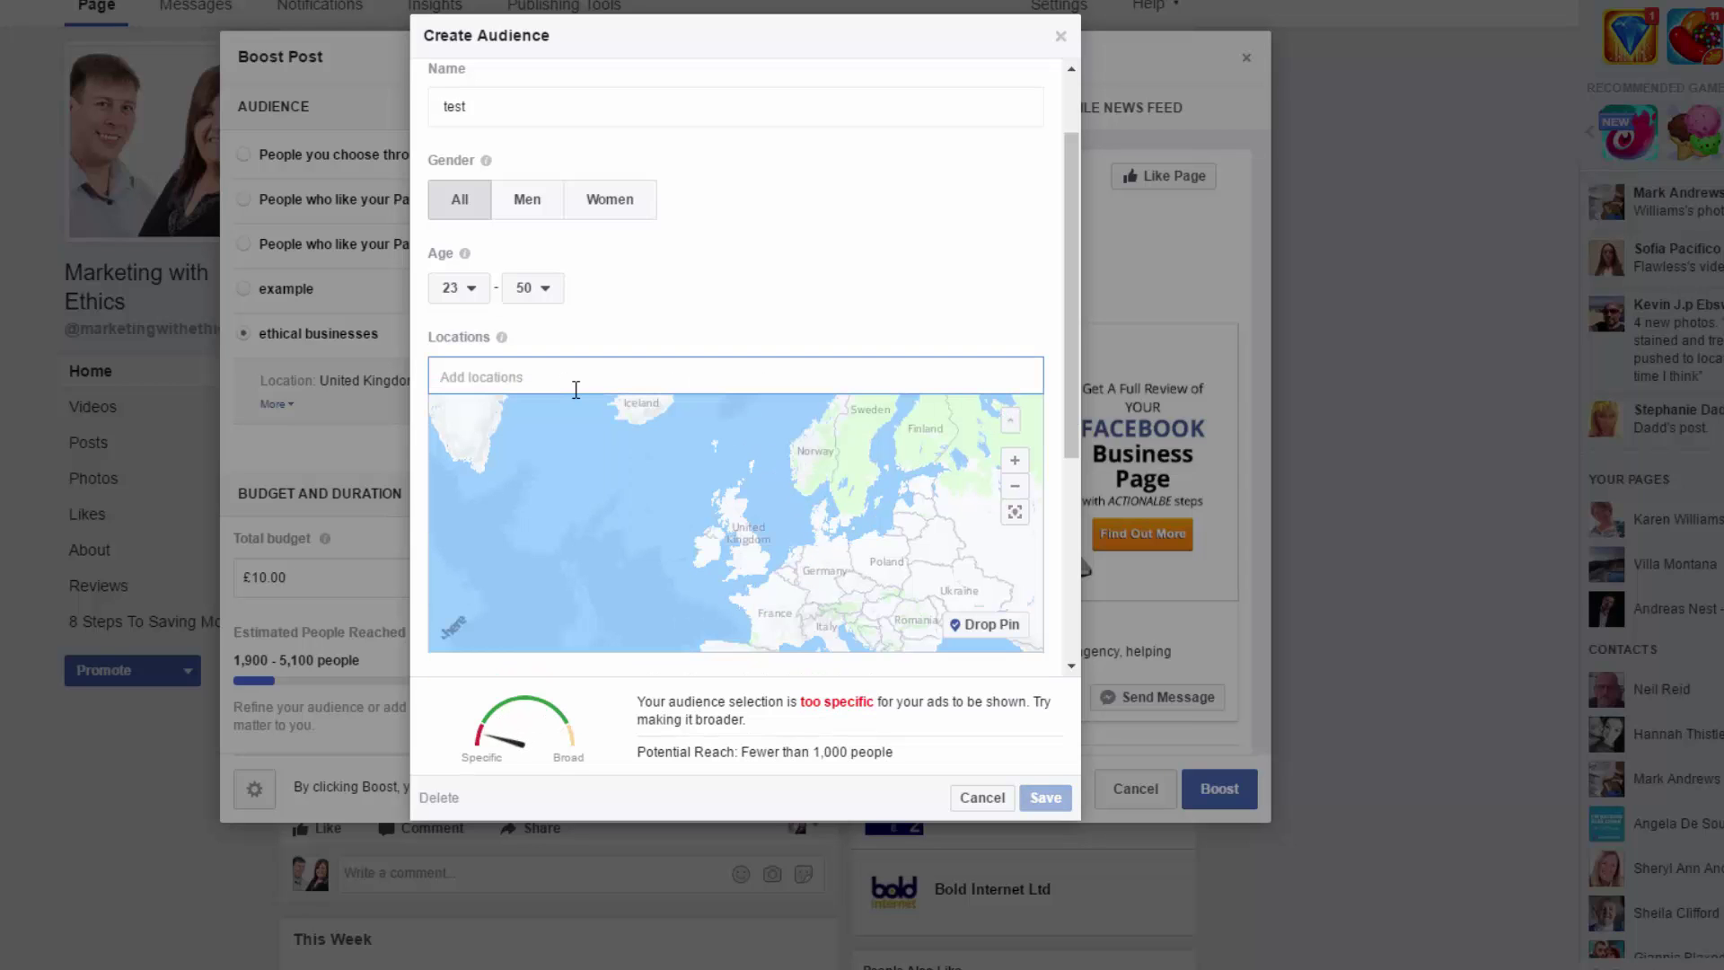
text(portsmouth)
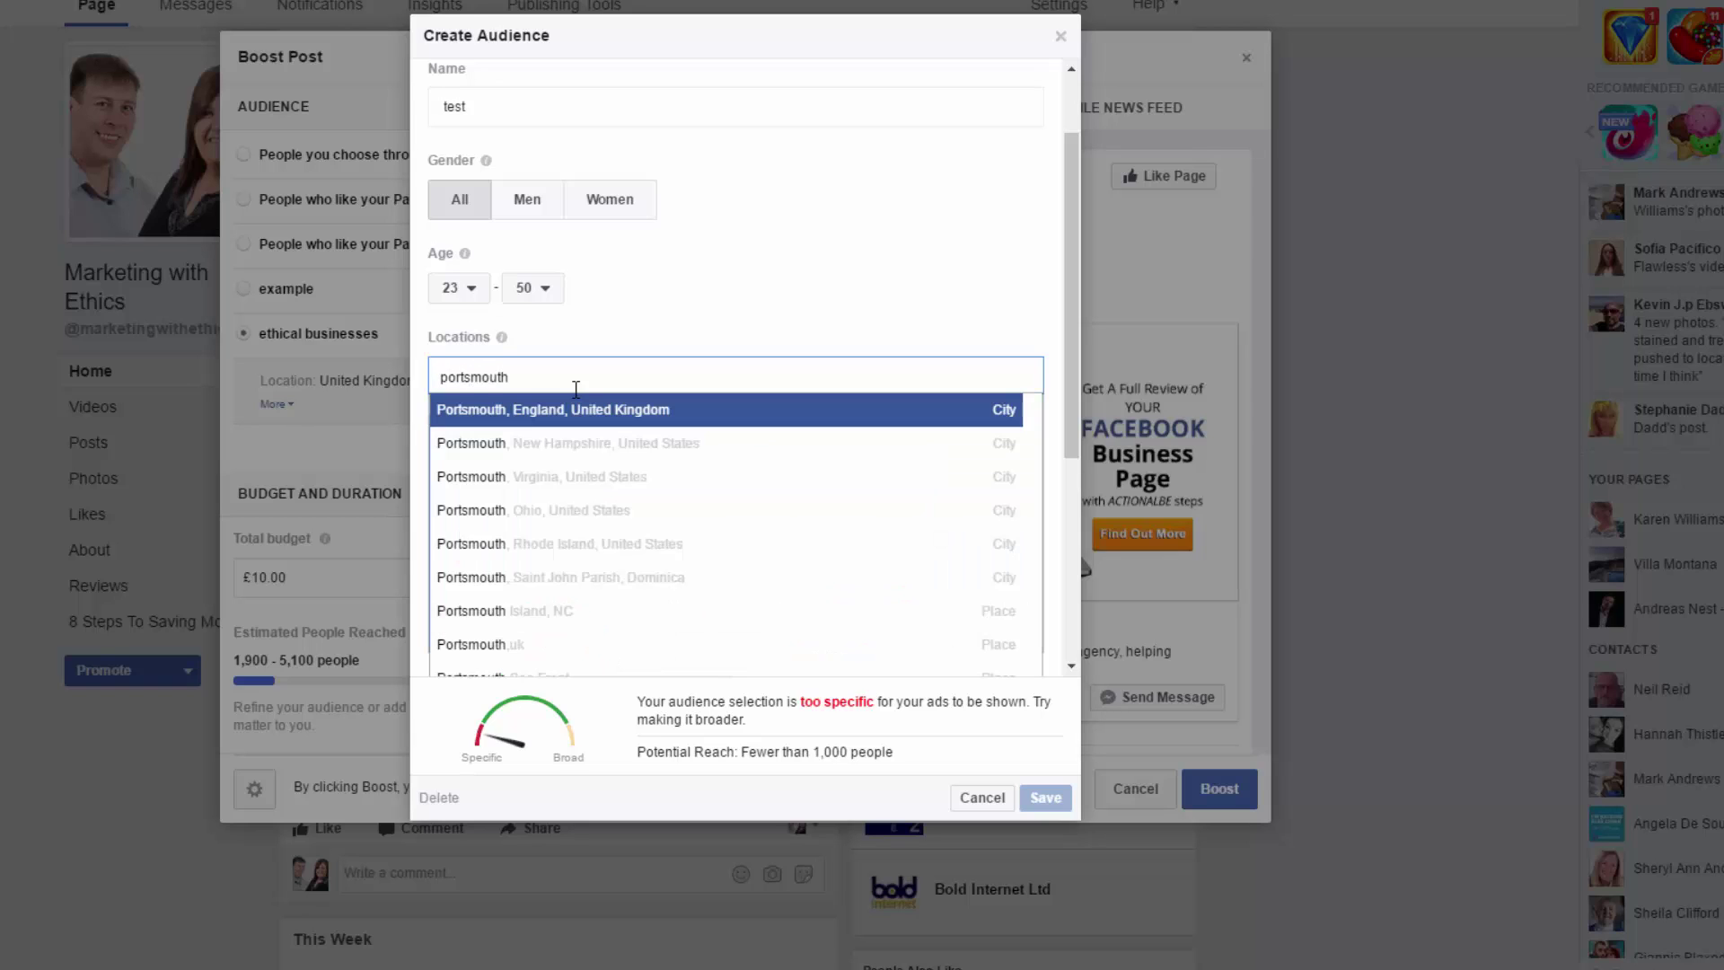
click(557, 413)
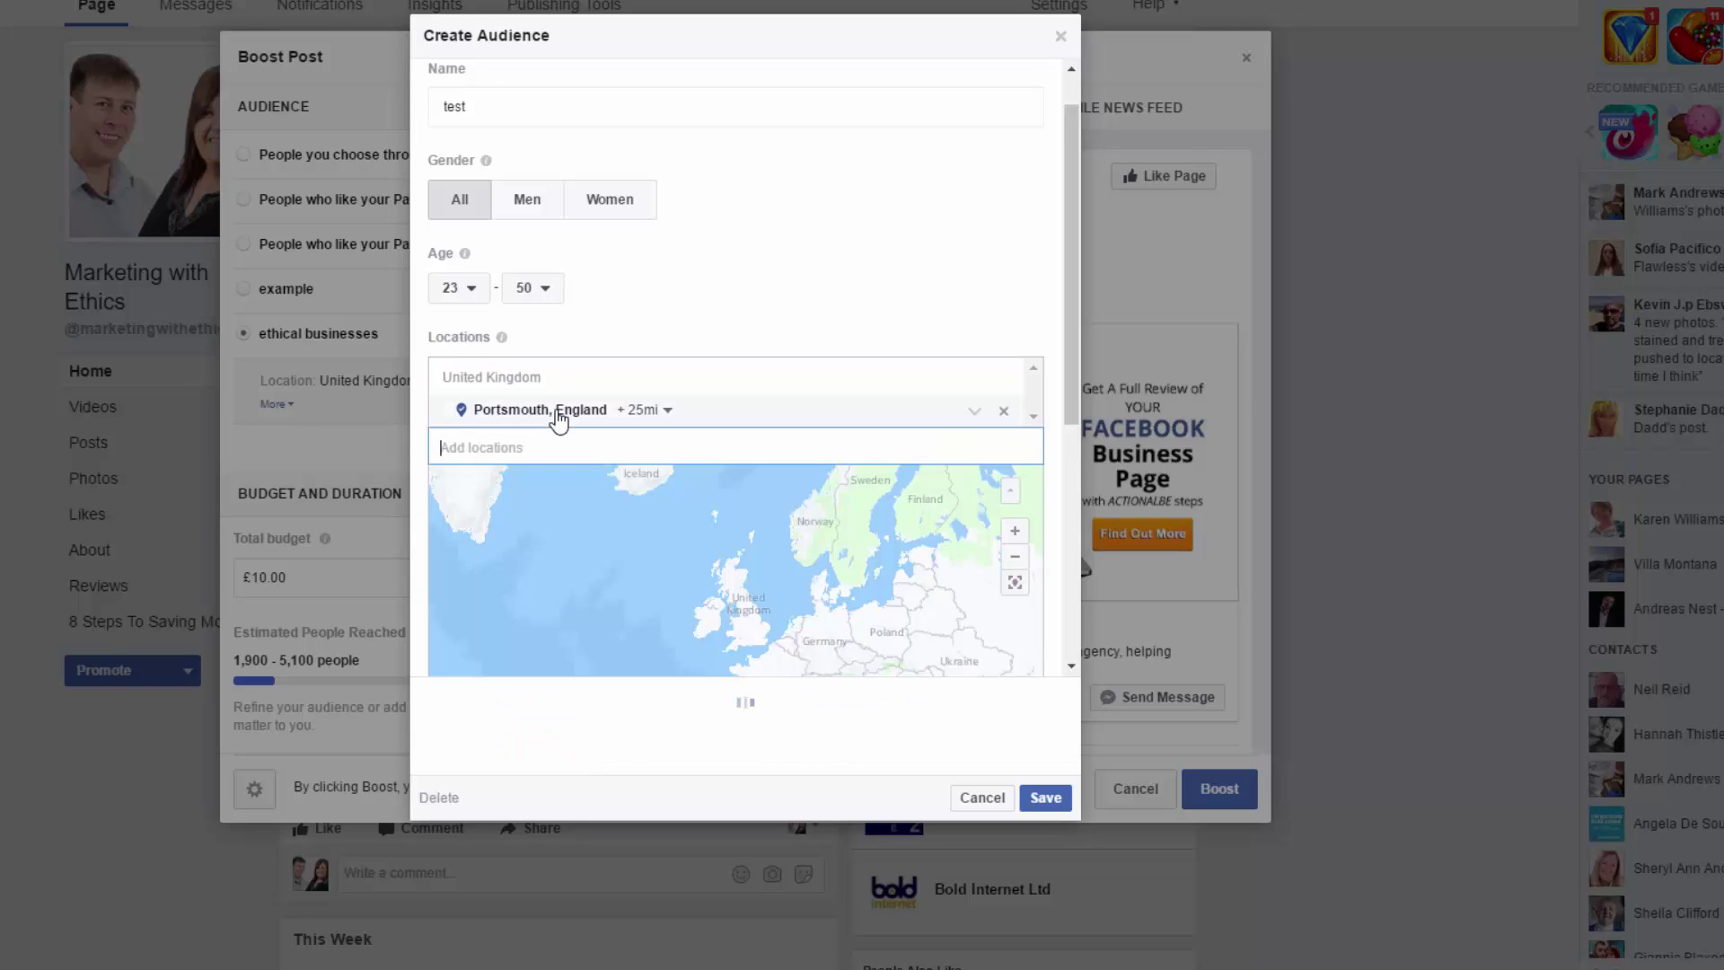
Widen the radius around Portsmouth to 50 mi and save the audience
click(669, 427)
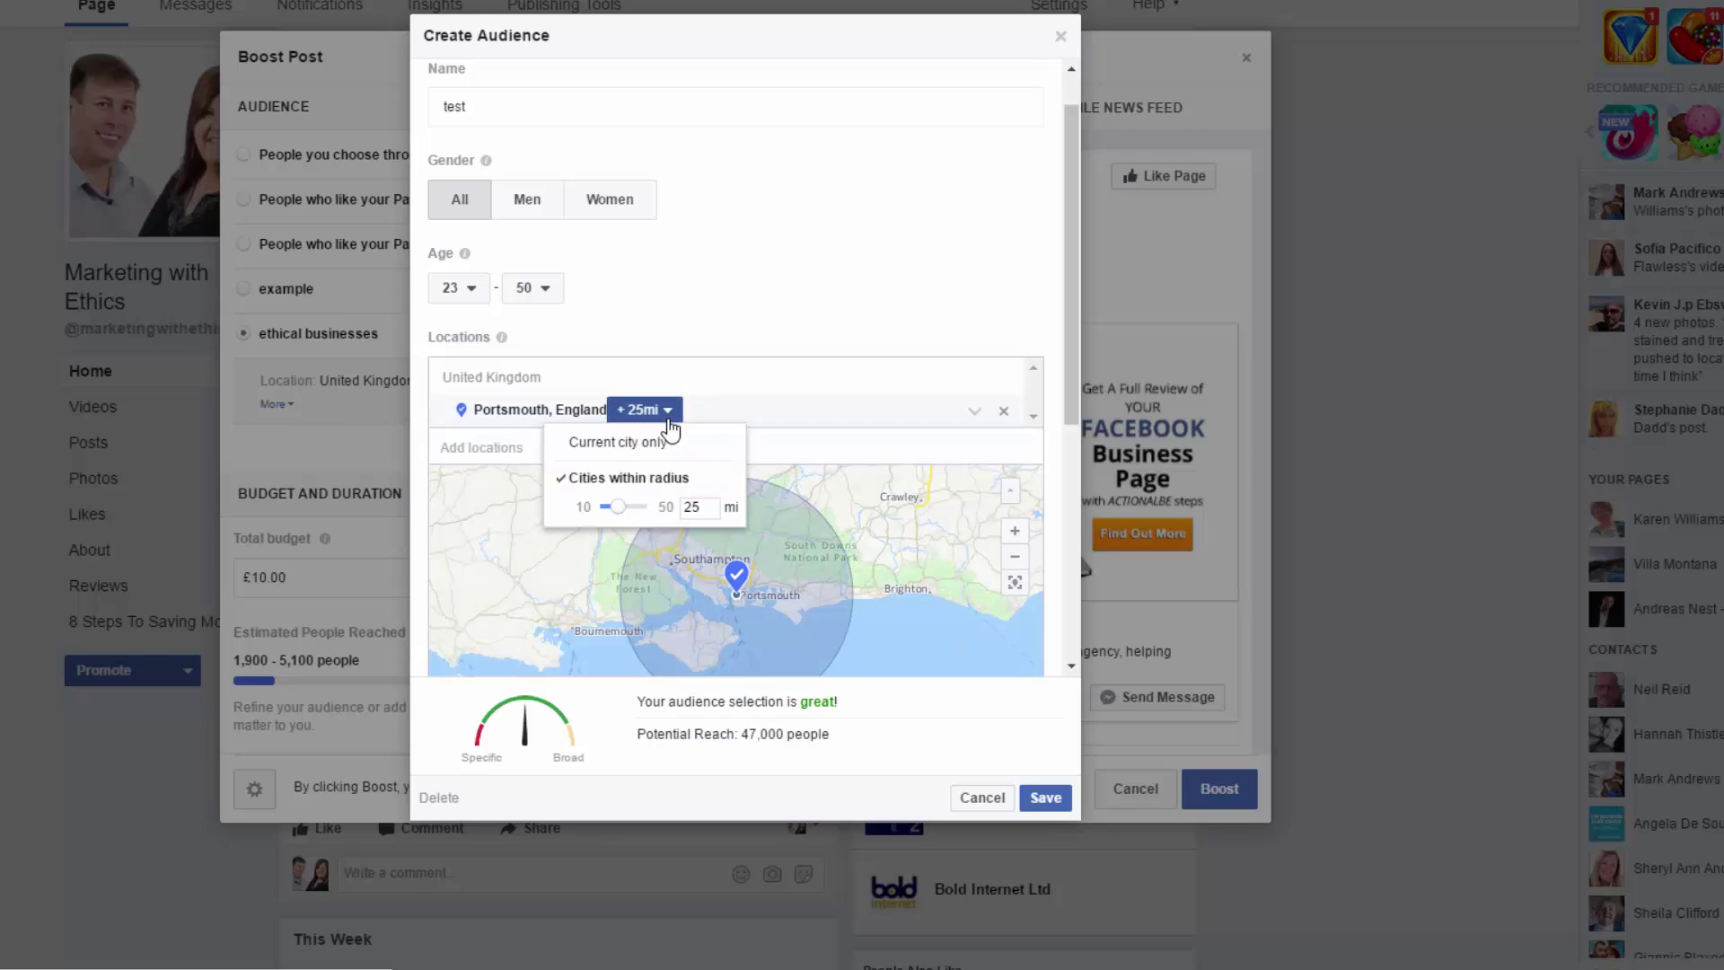
drag(617, 509, 659, 519)
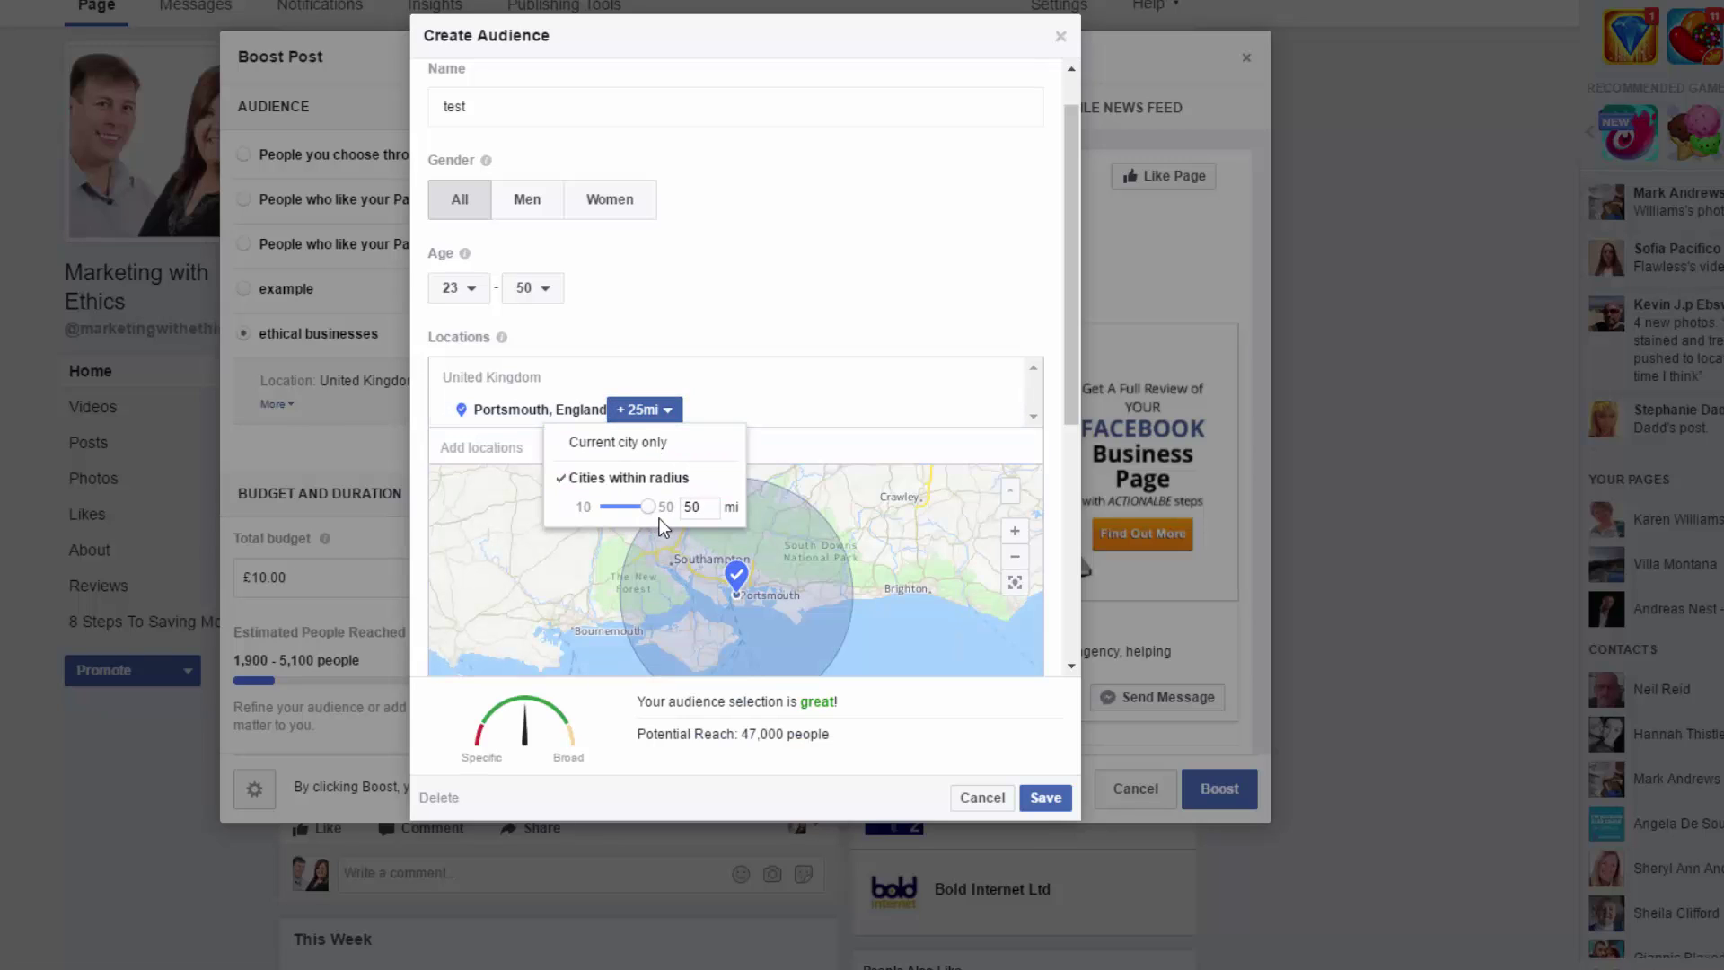
click(778, 458)
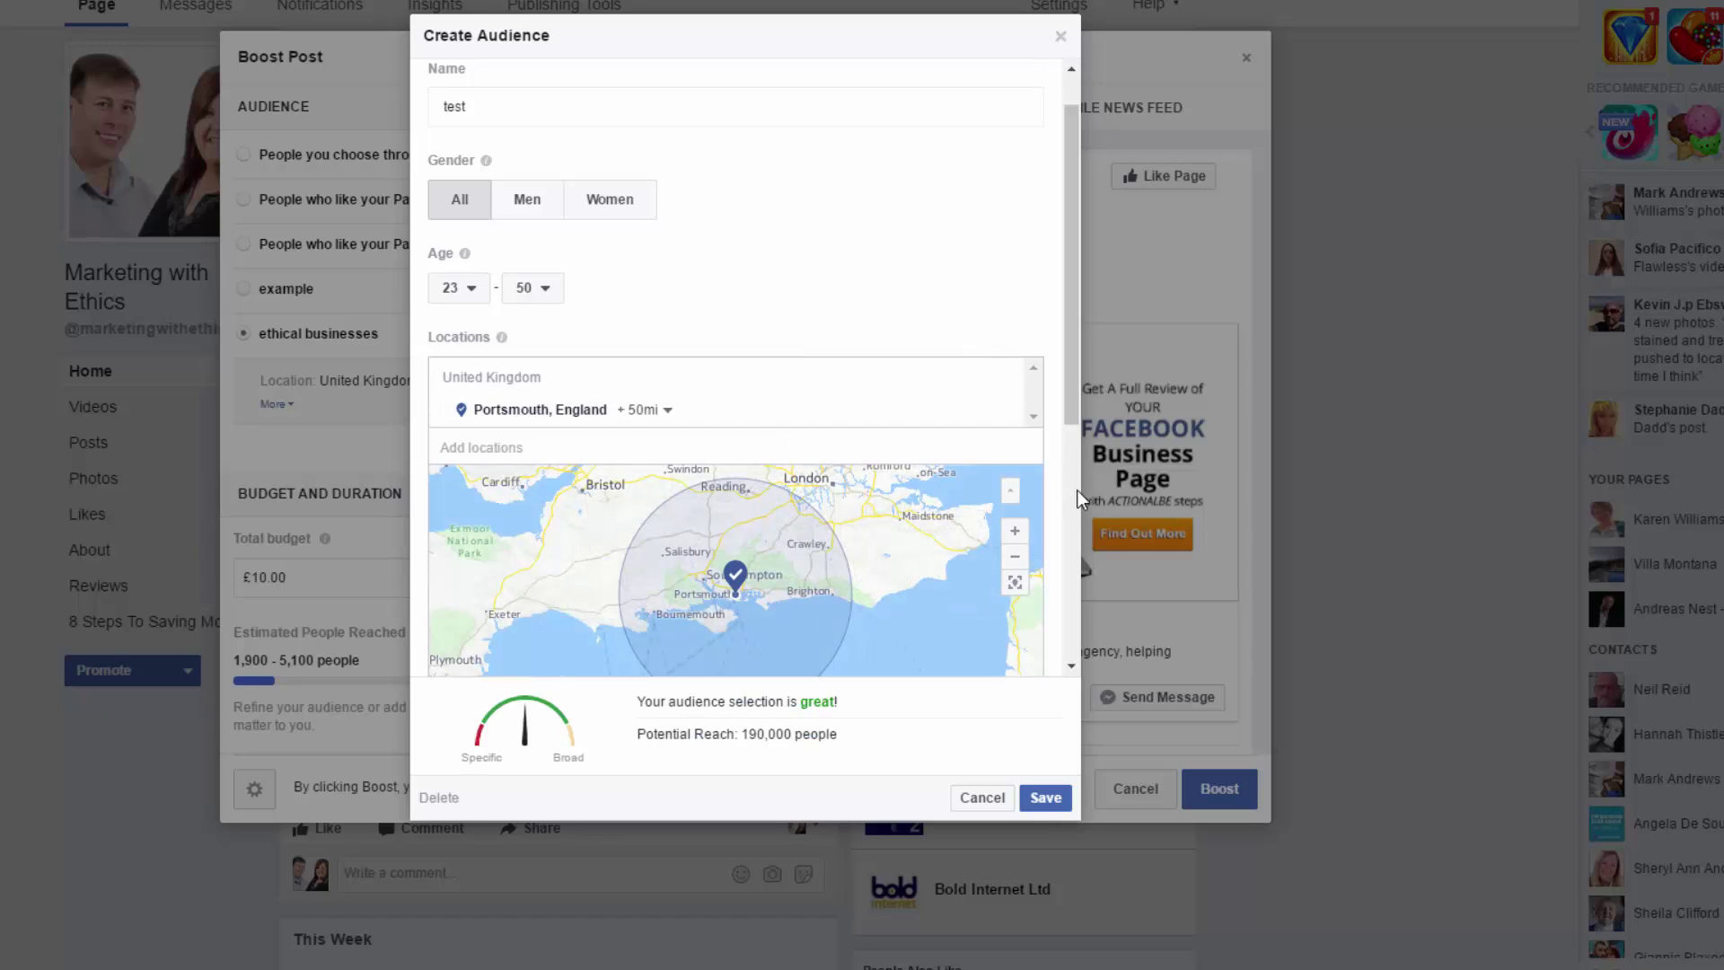
scroll(1069, 407, down, 2)
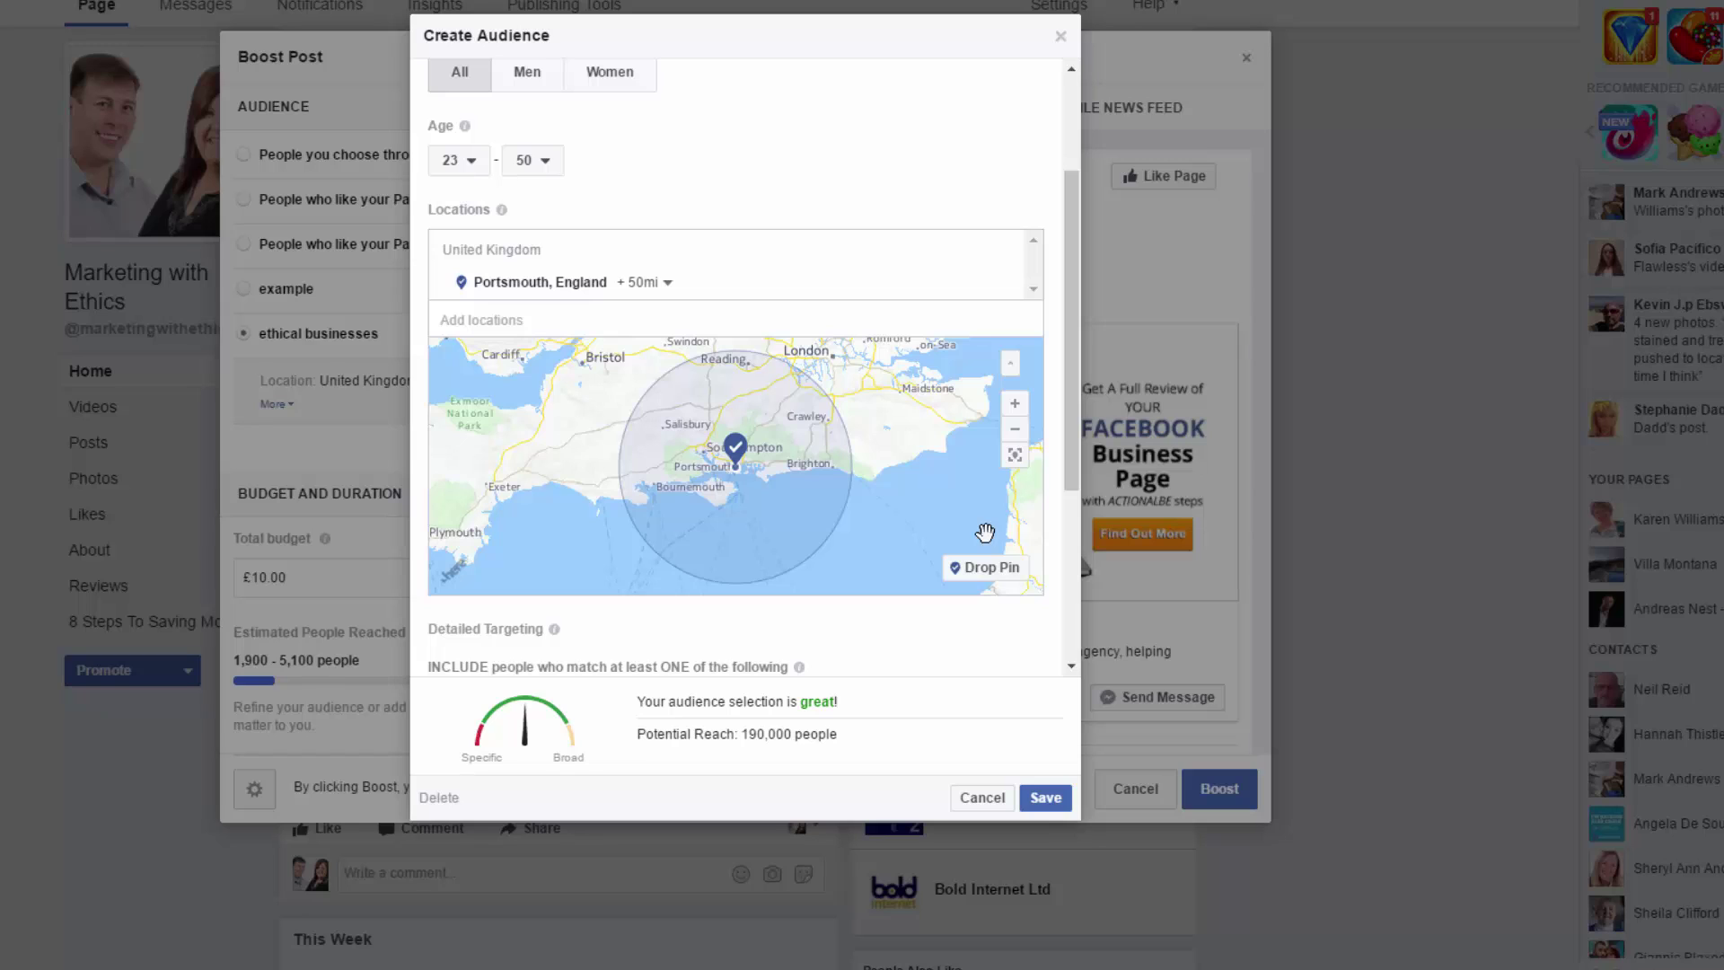
scroll(978, 537, down, 3)
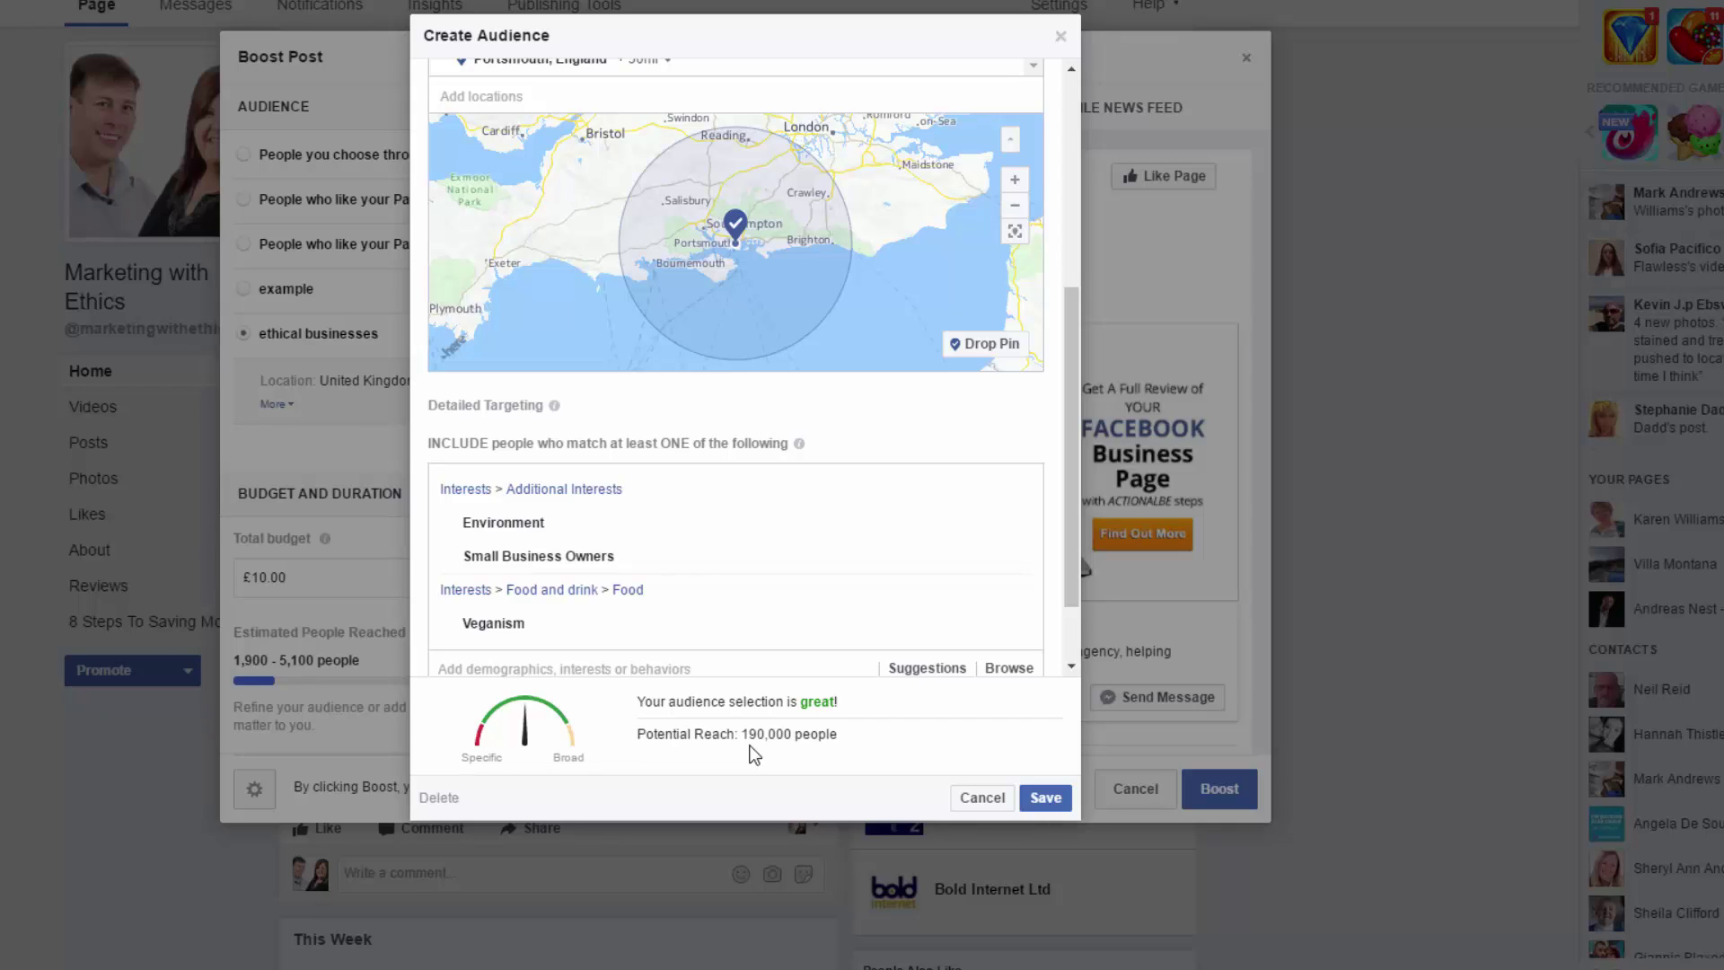
click(1055, 803)
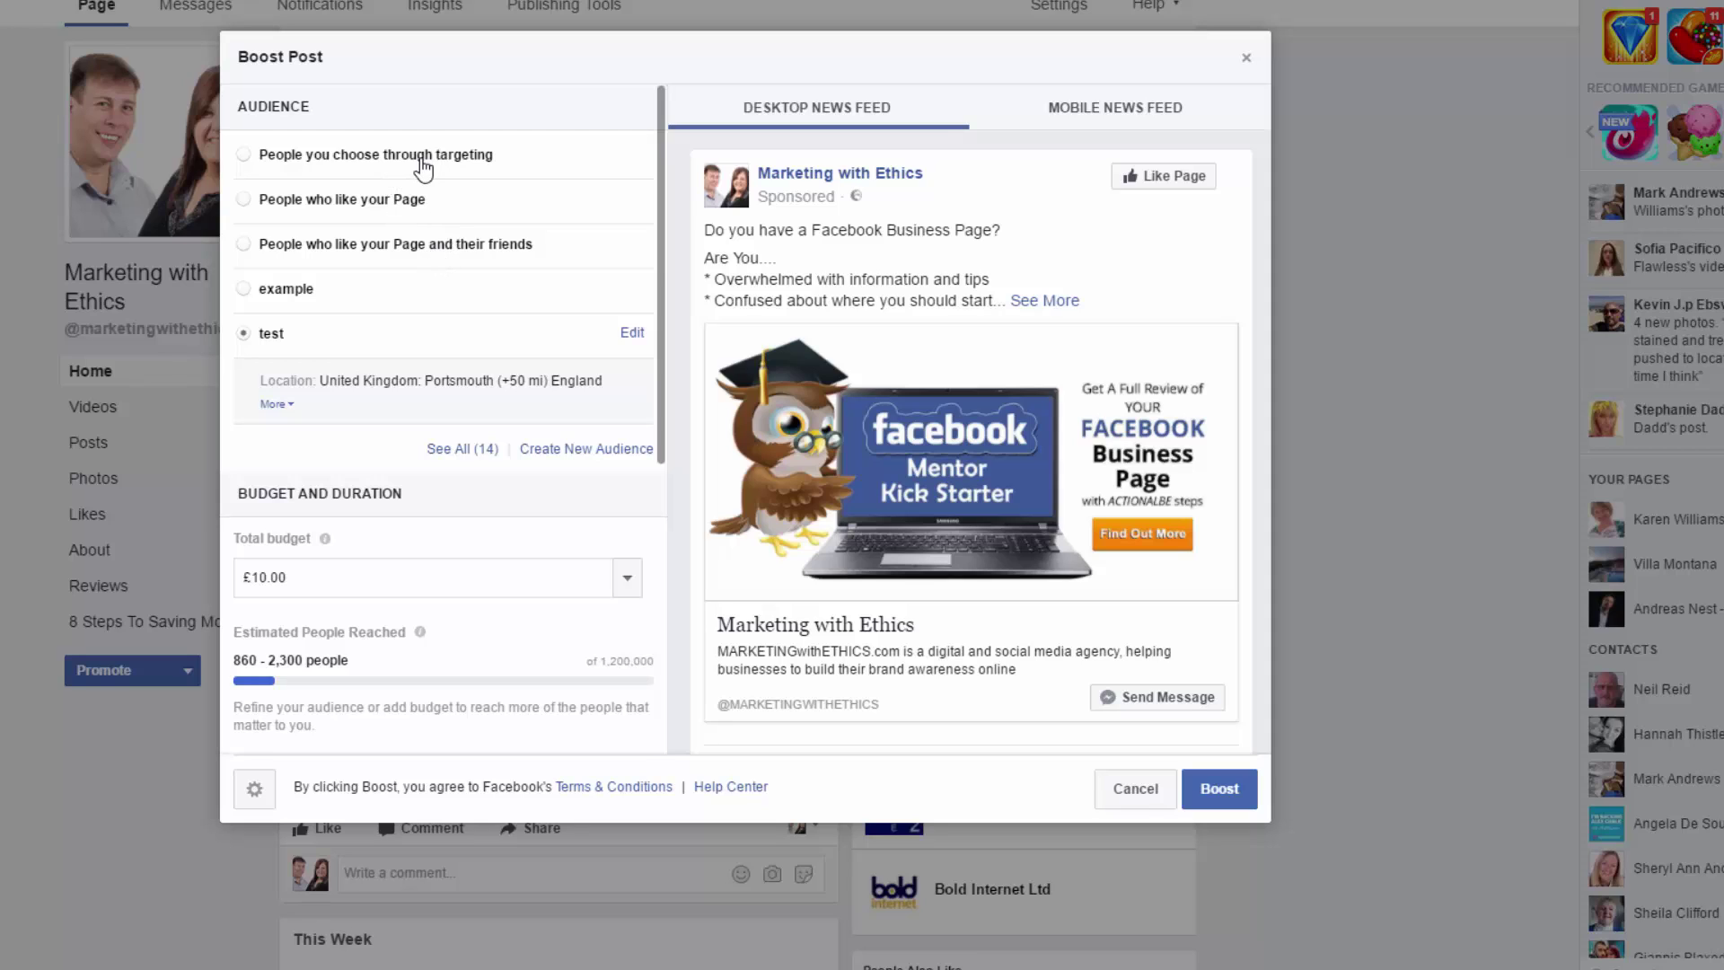
Switch the boost to the saved "ethical businesses" audience, then submit the promotion and close its order summary
click(463, 449)
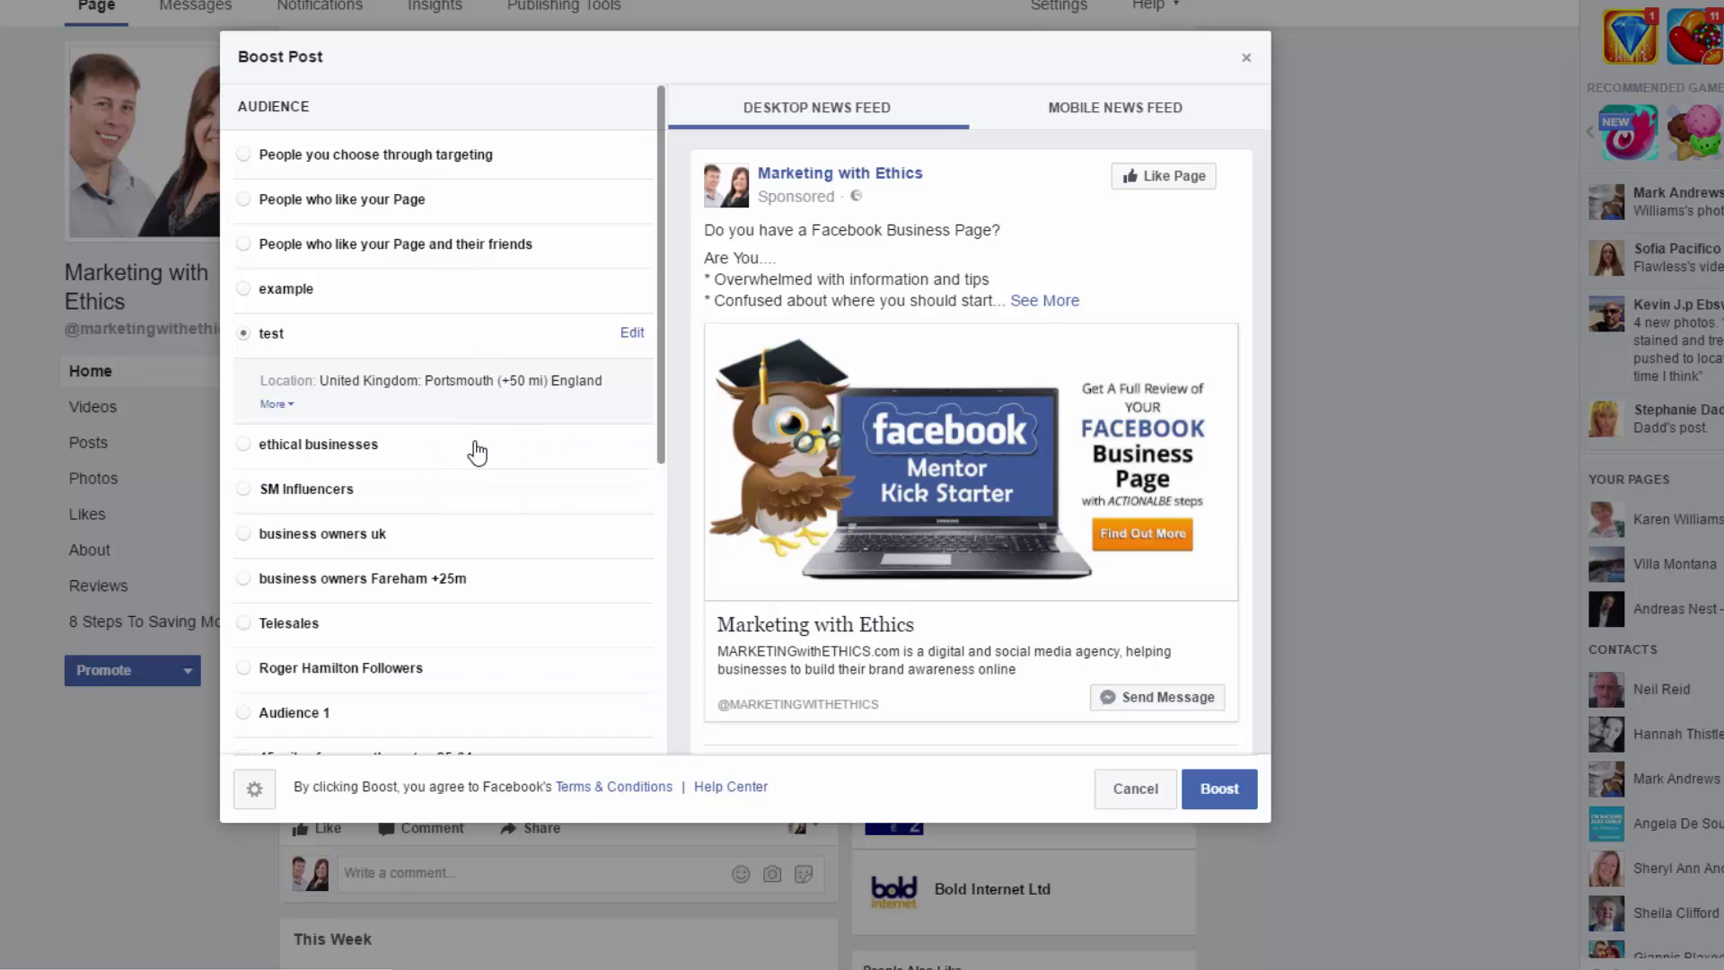
click(245, 446)
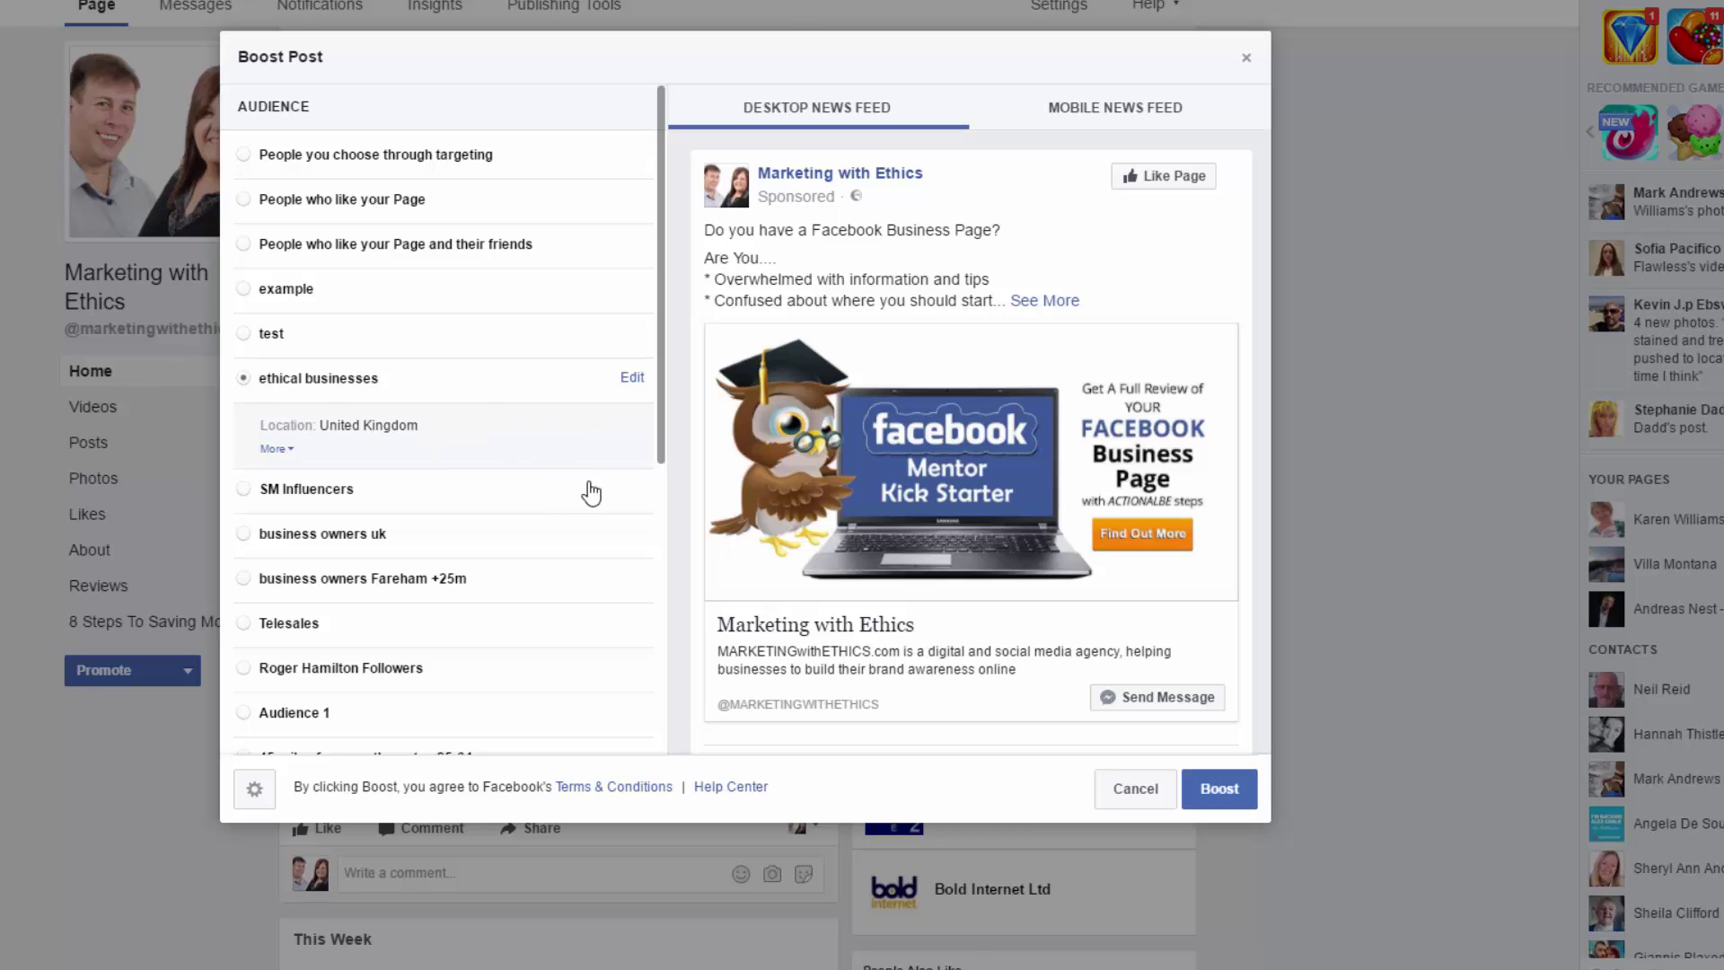
drag(660, 427, 654, 726)
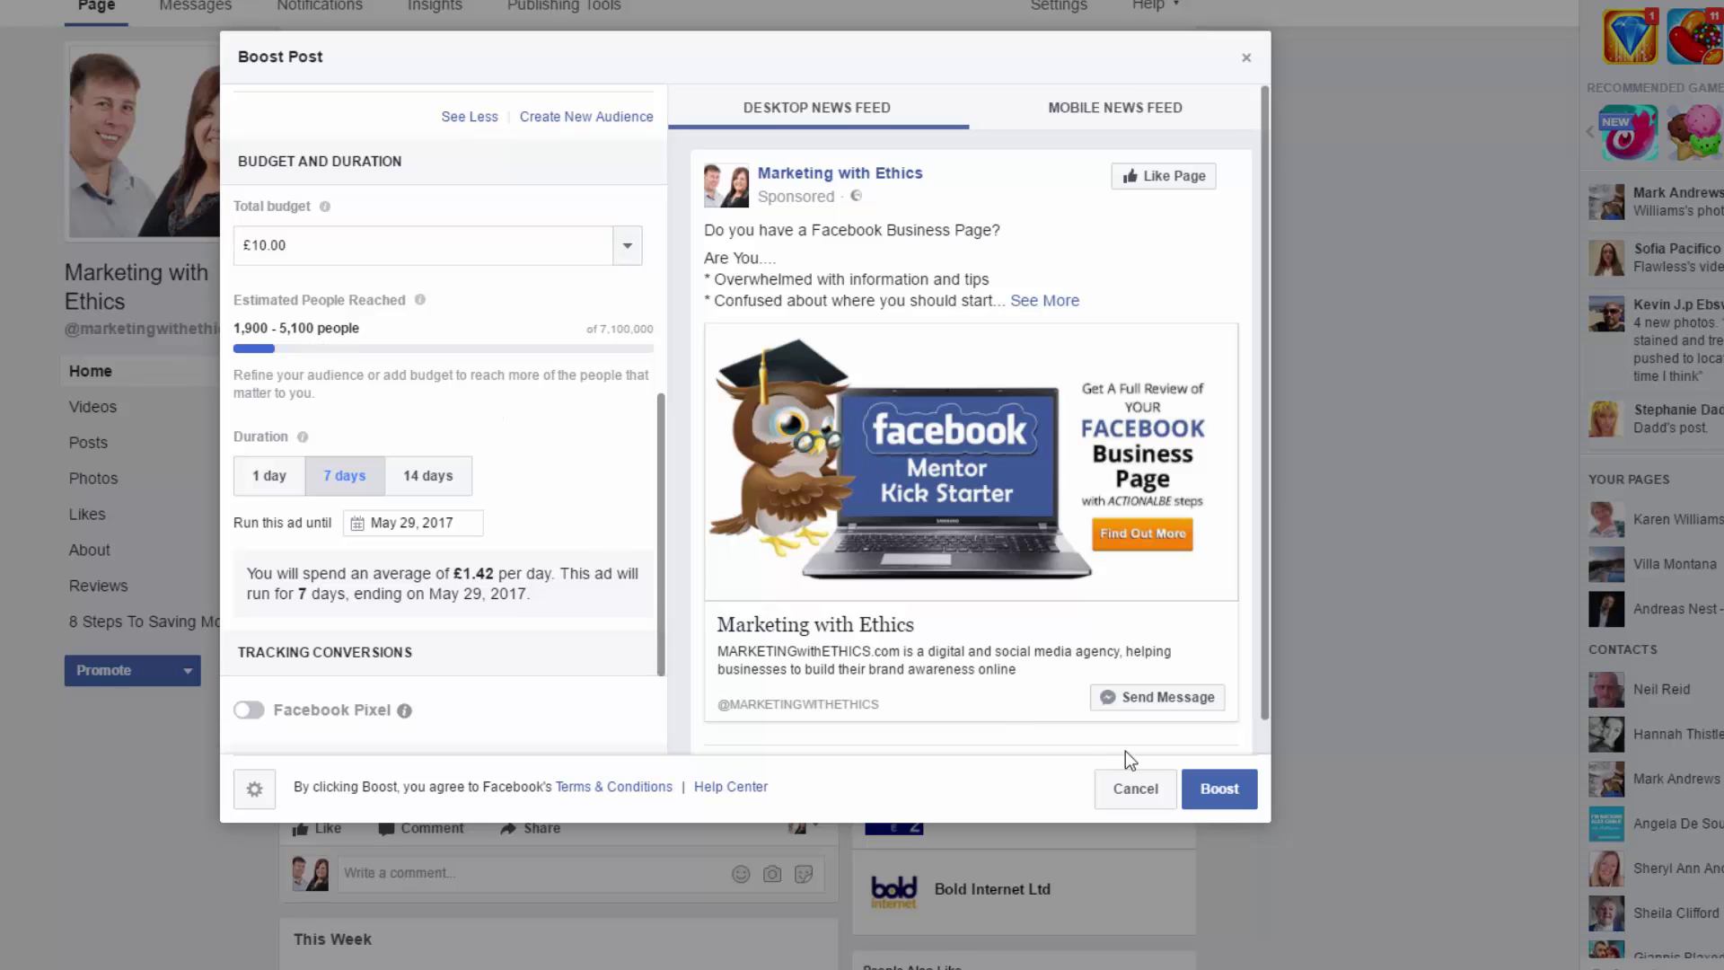
click(1221, 798)
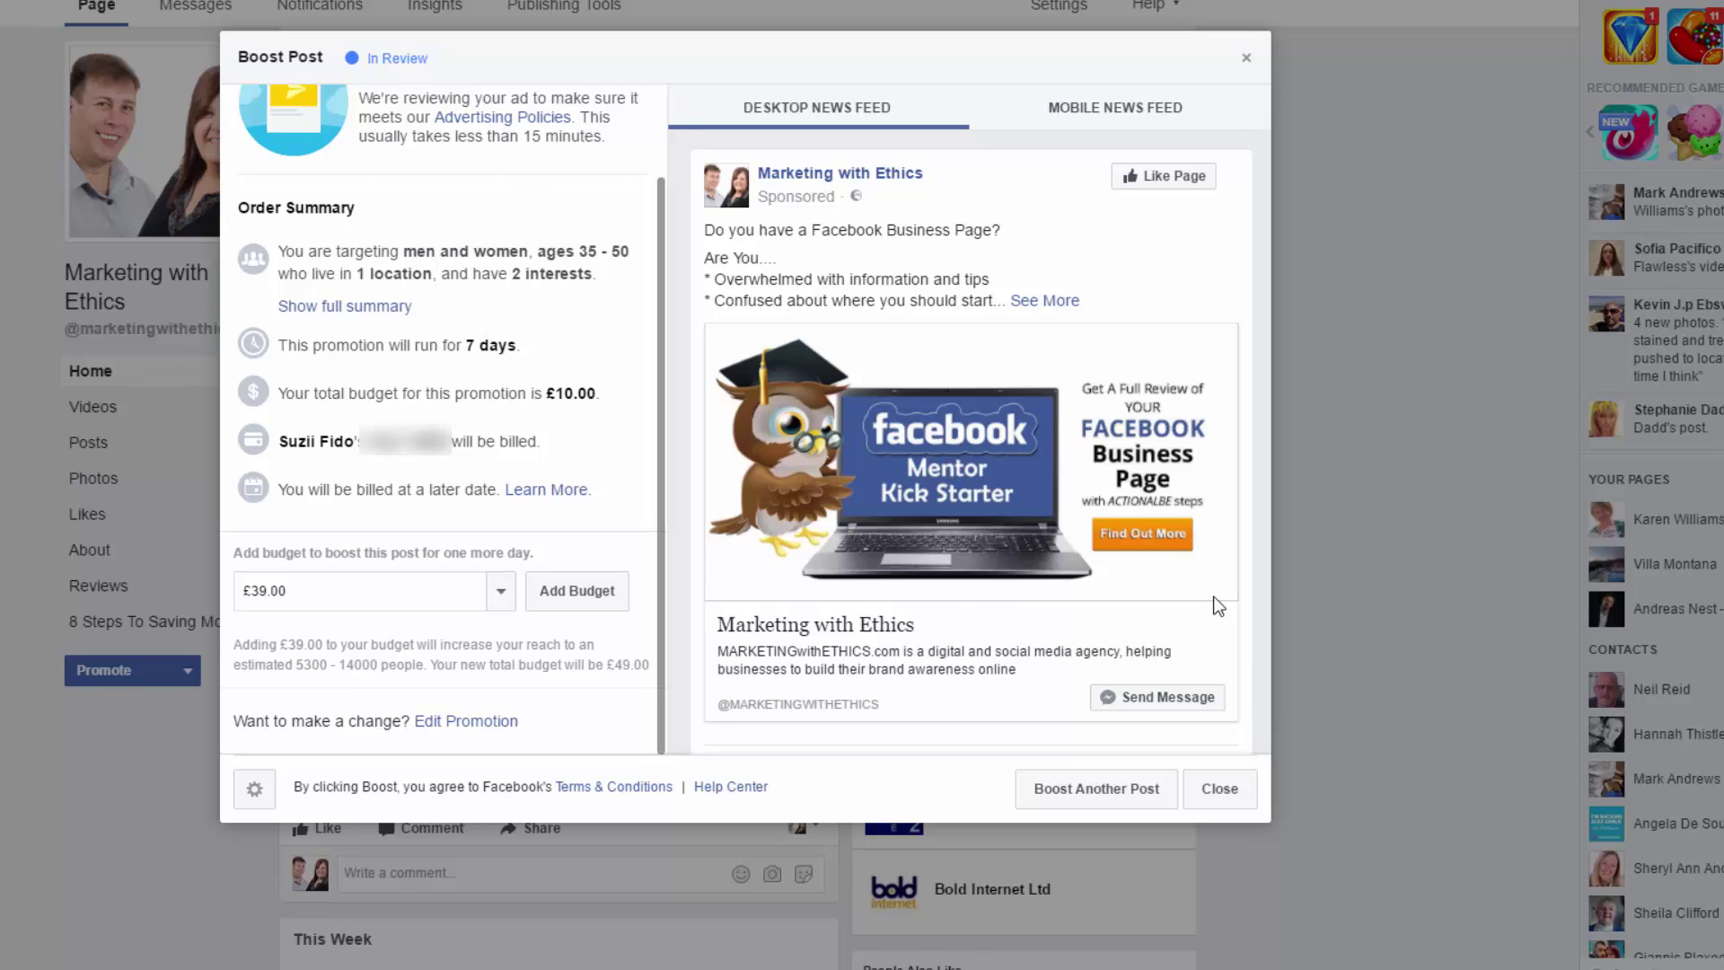
click(1221, 790)
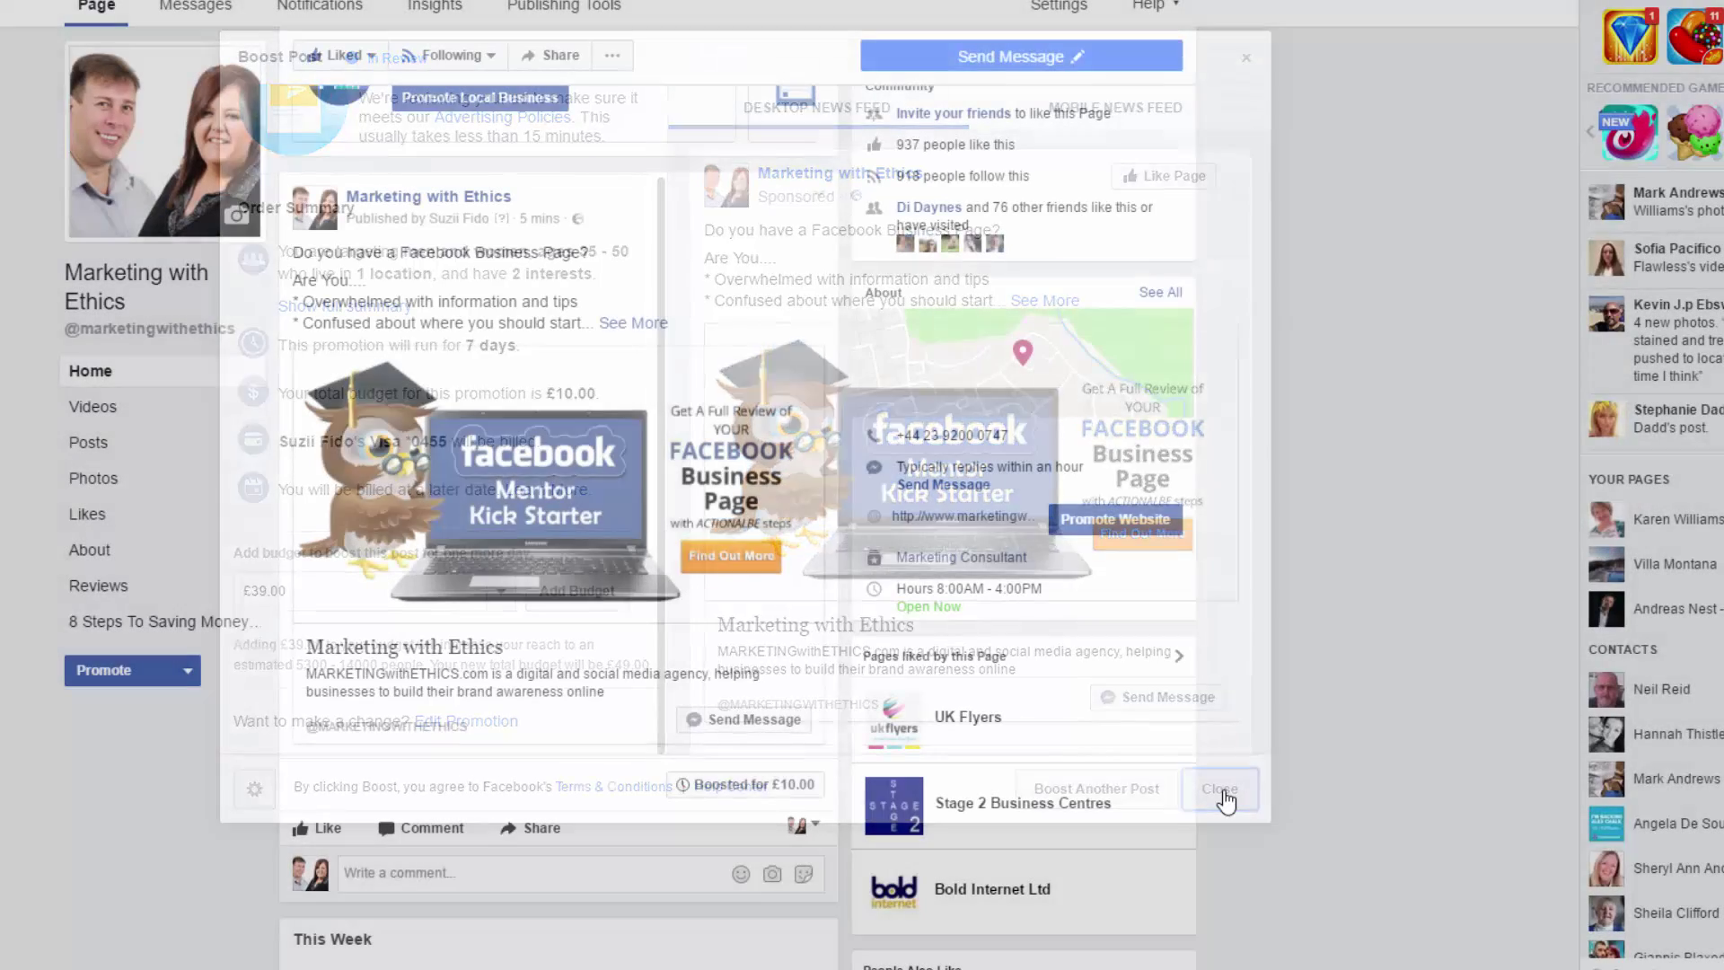